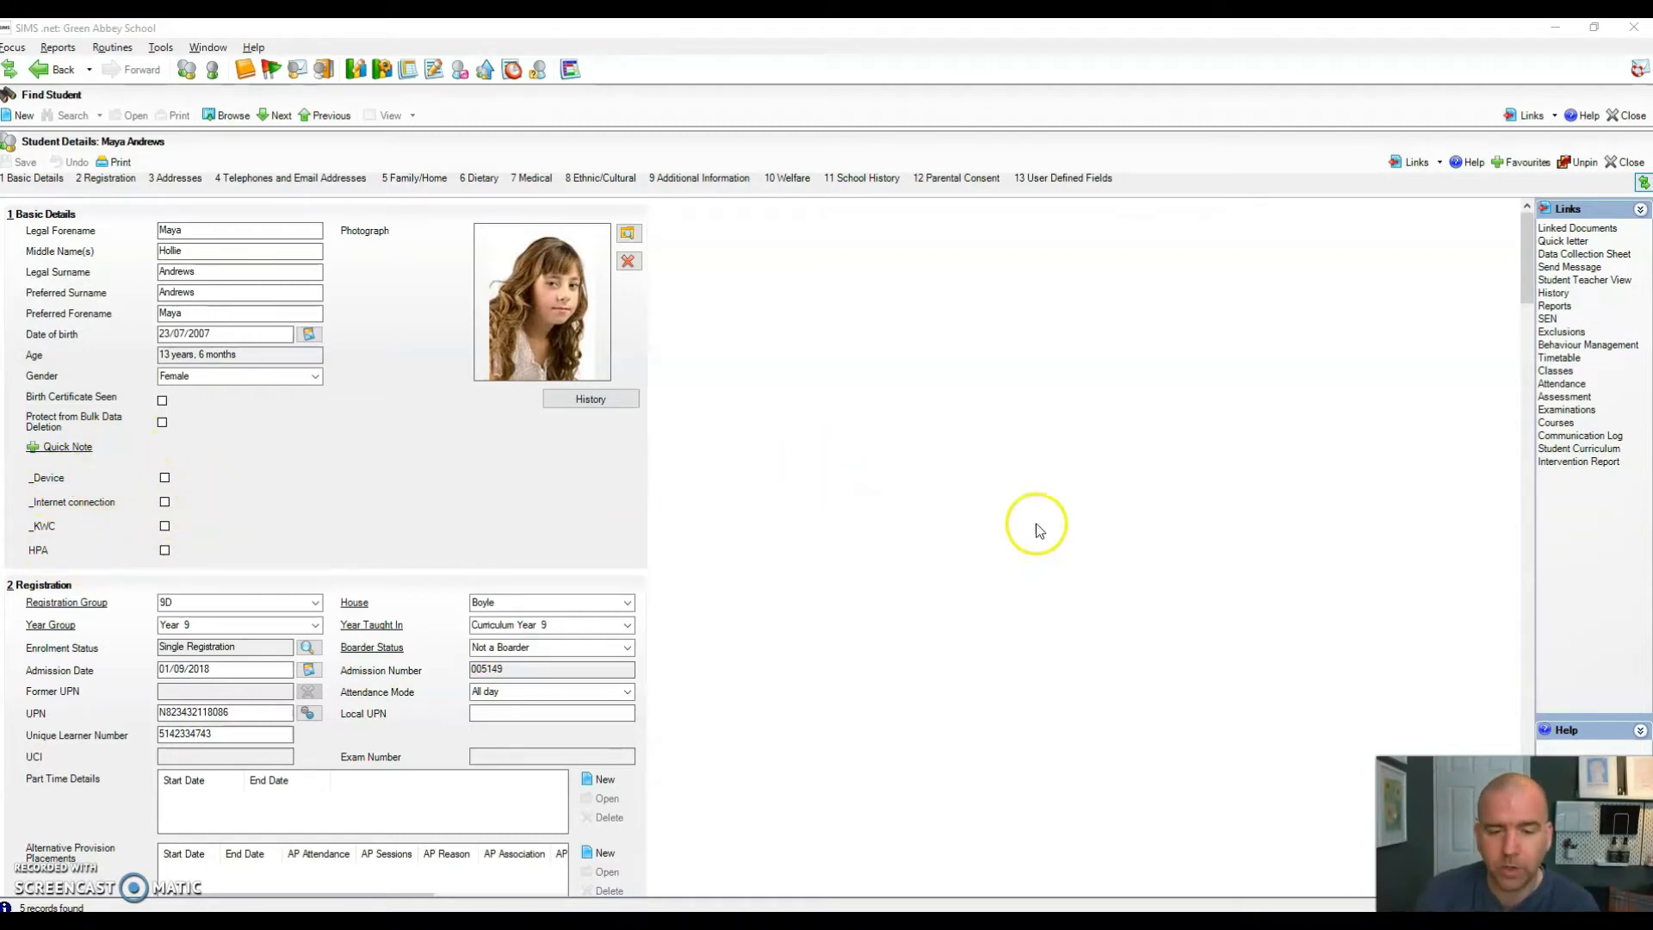
Step: Show the student's weekly timetable for 08/02/2021–30/07/2021 and begin adding an alternative activity
click(1570, 448)
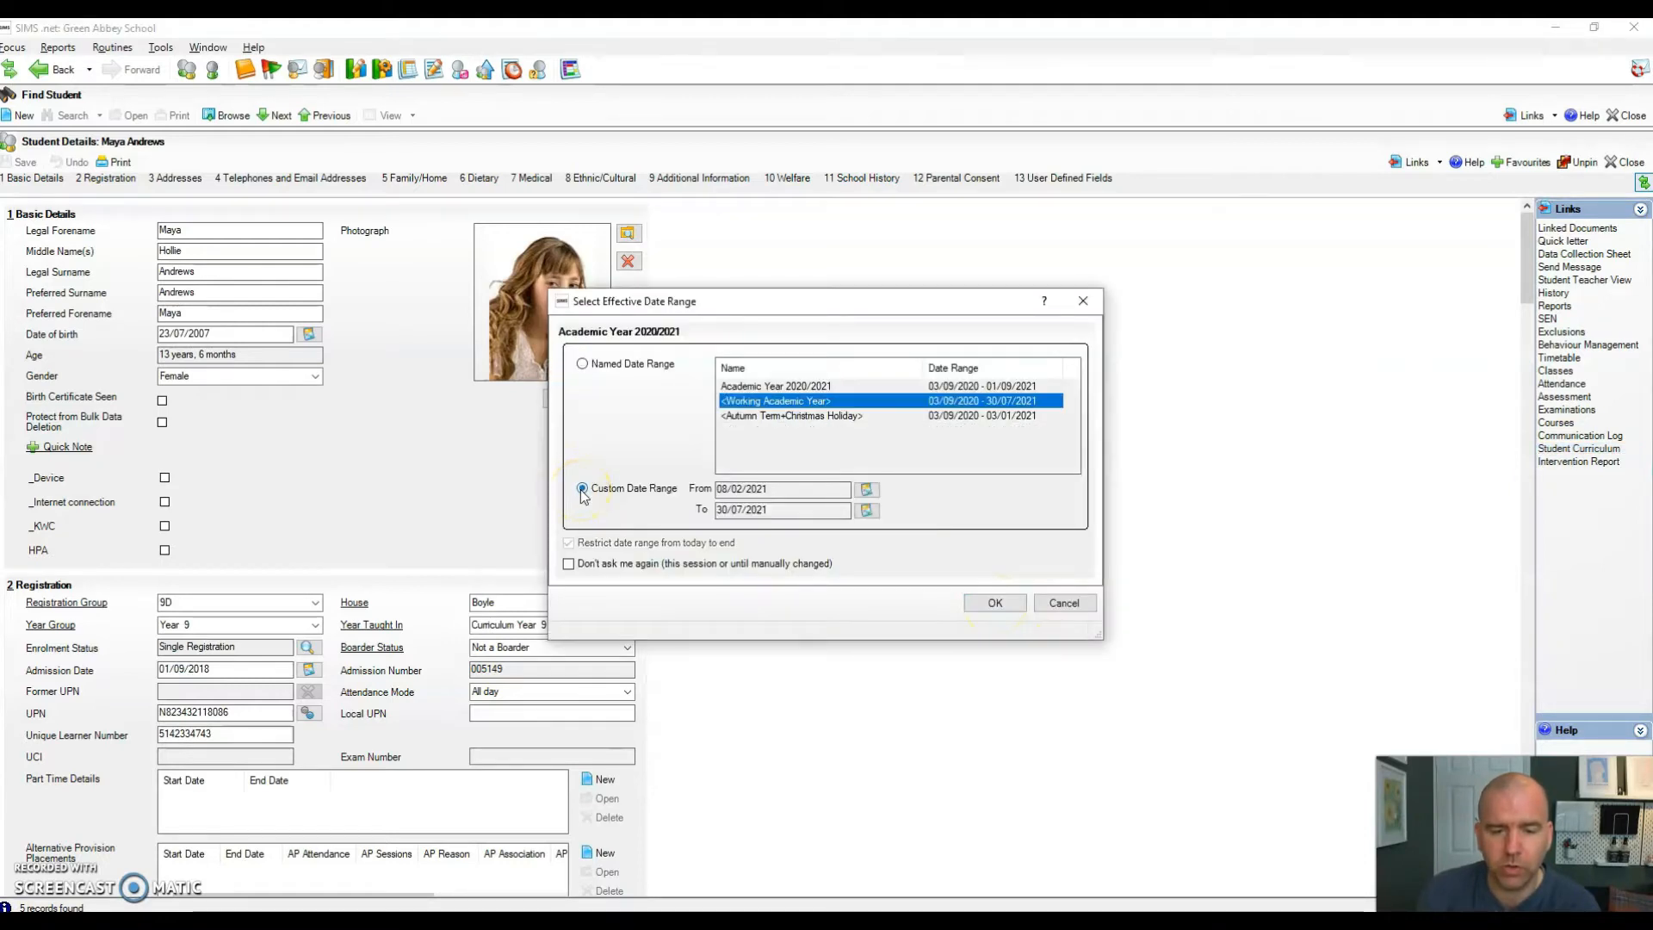
click(994, 603)
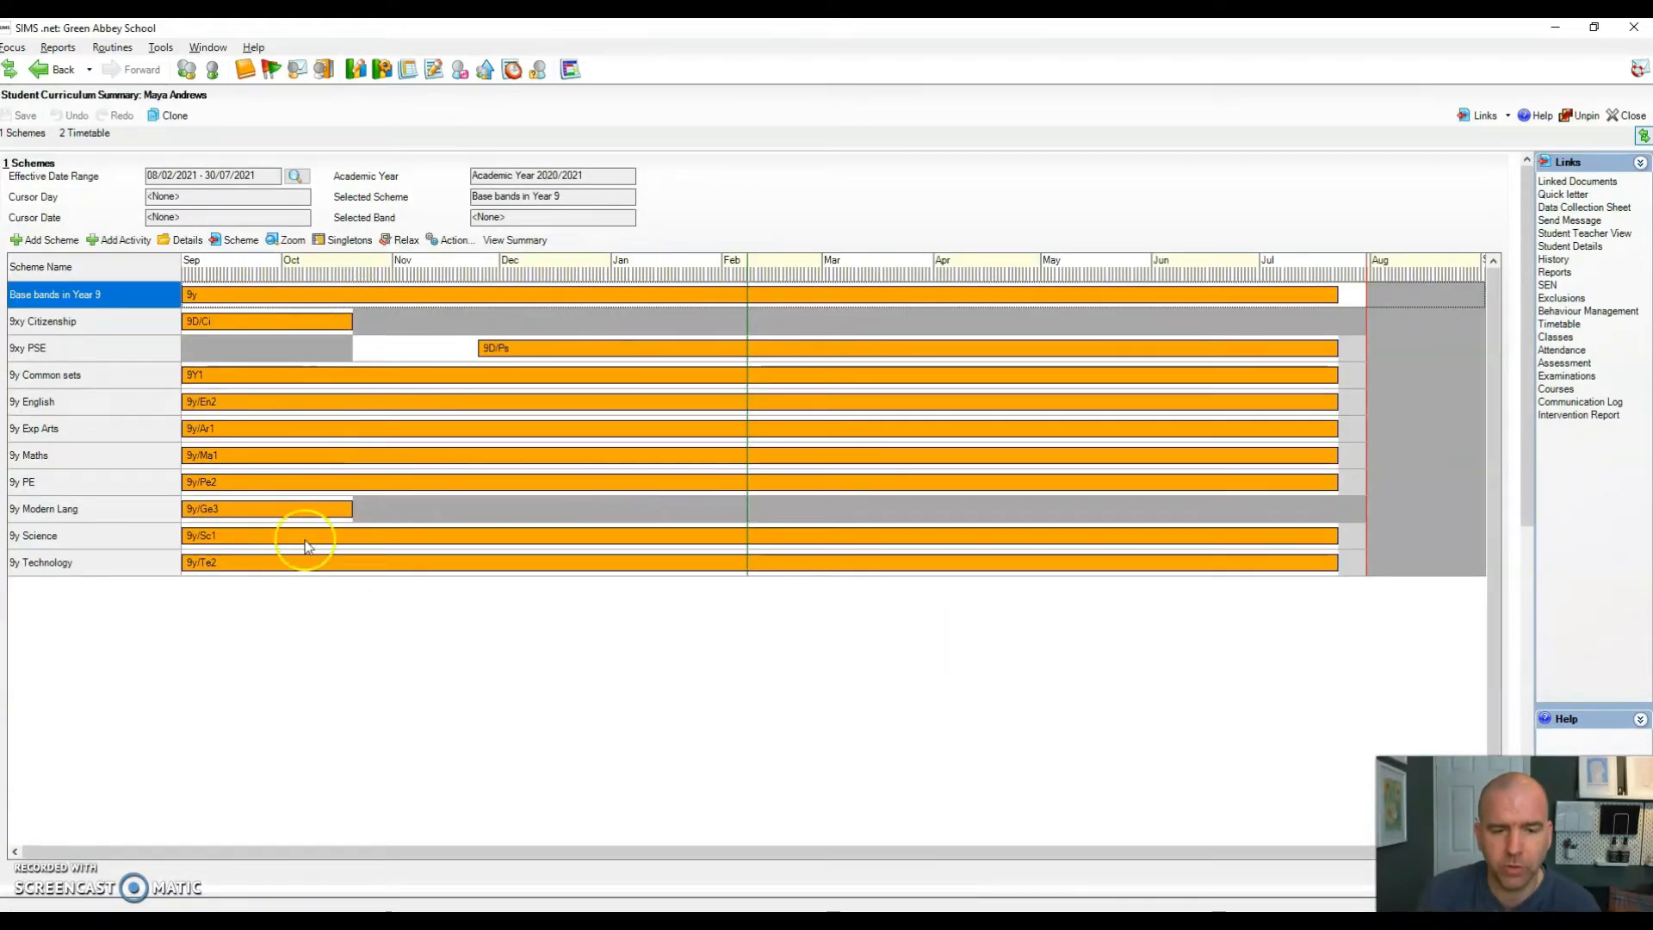
click(89, 134)
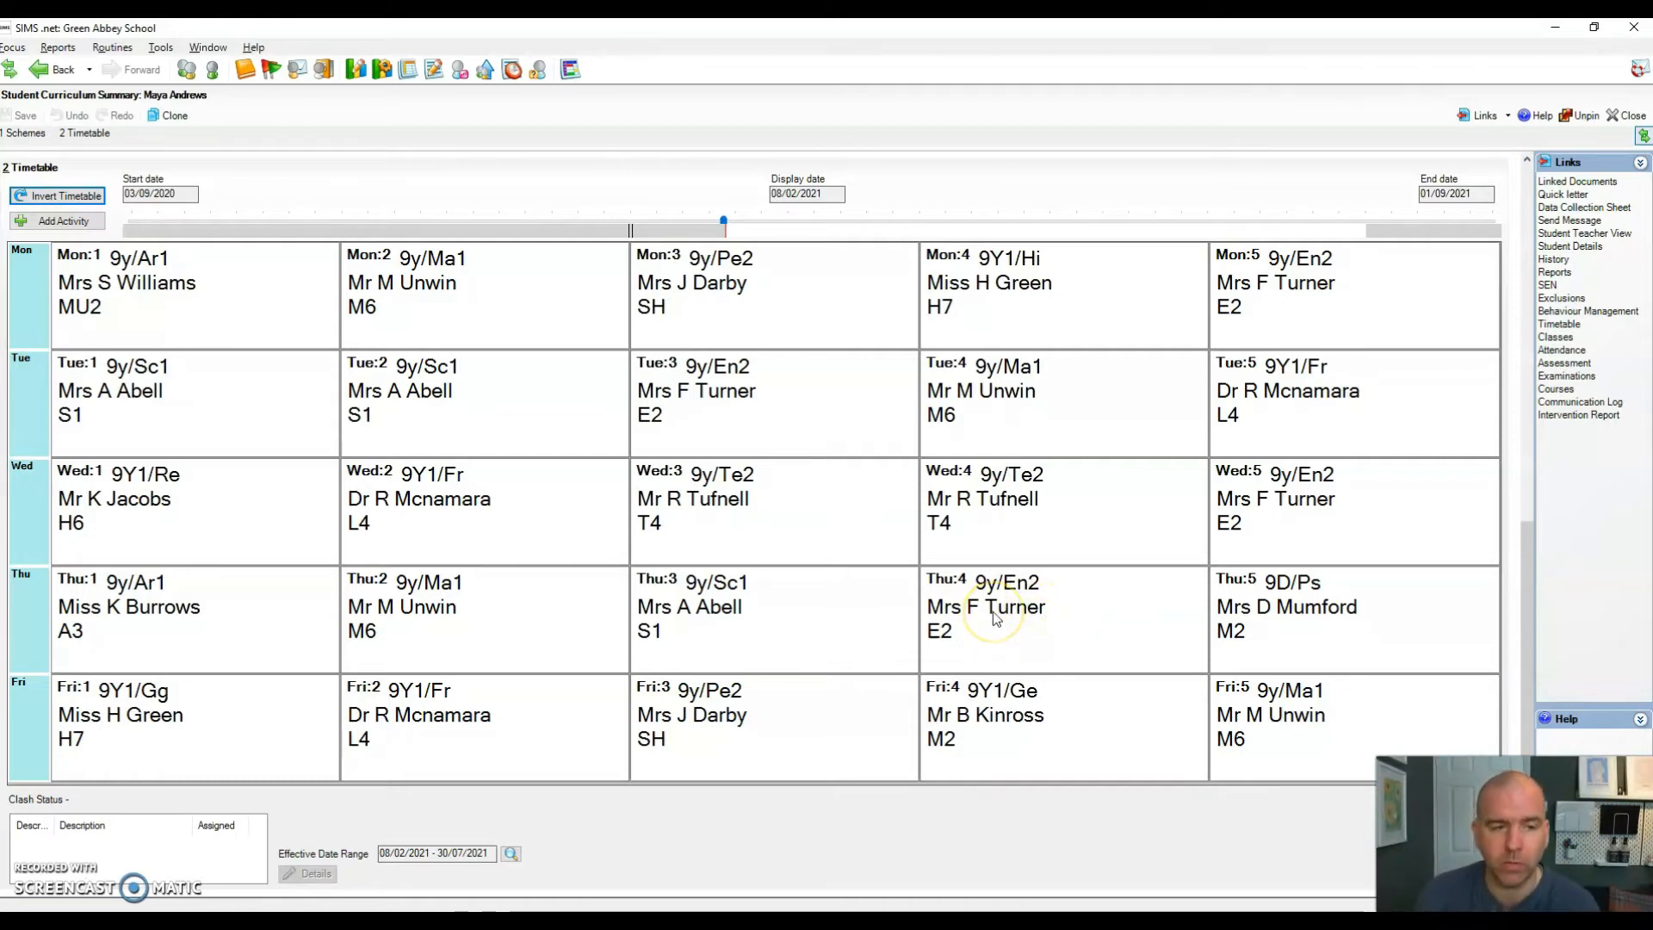
click(60, 222)
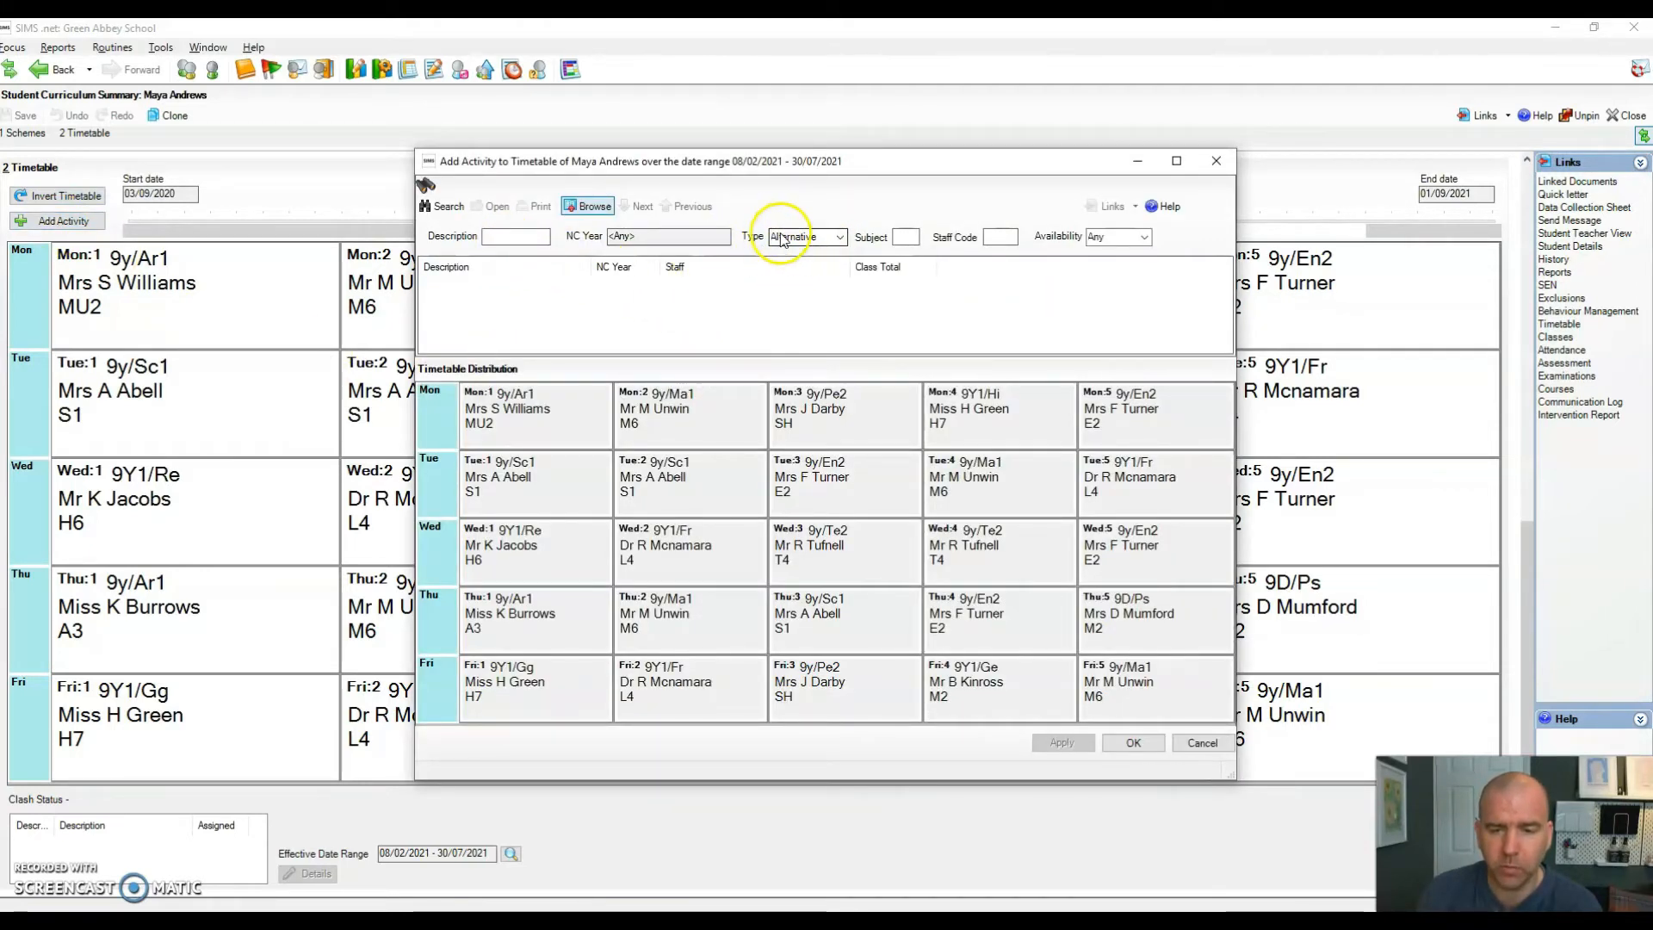
click(440, 207)
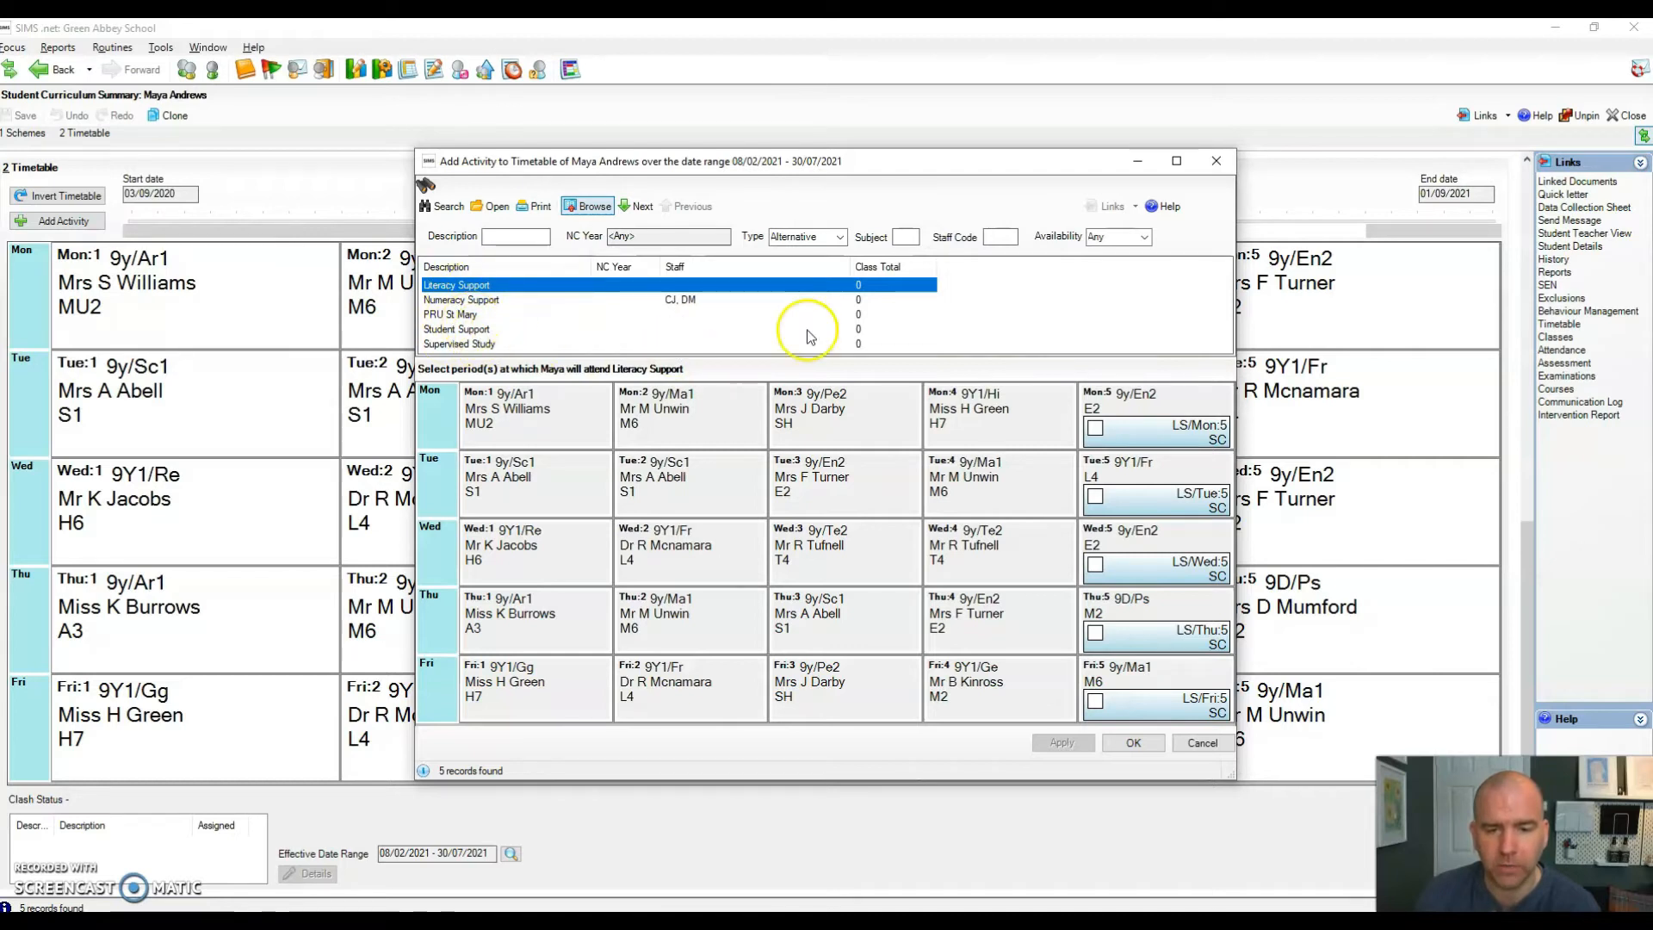
click(1197, 745)
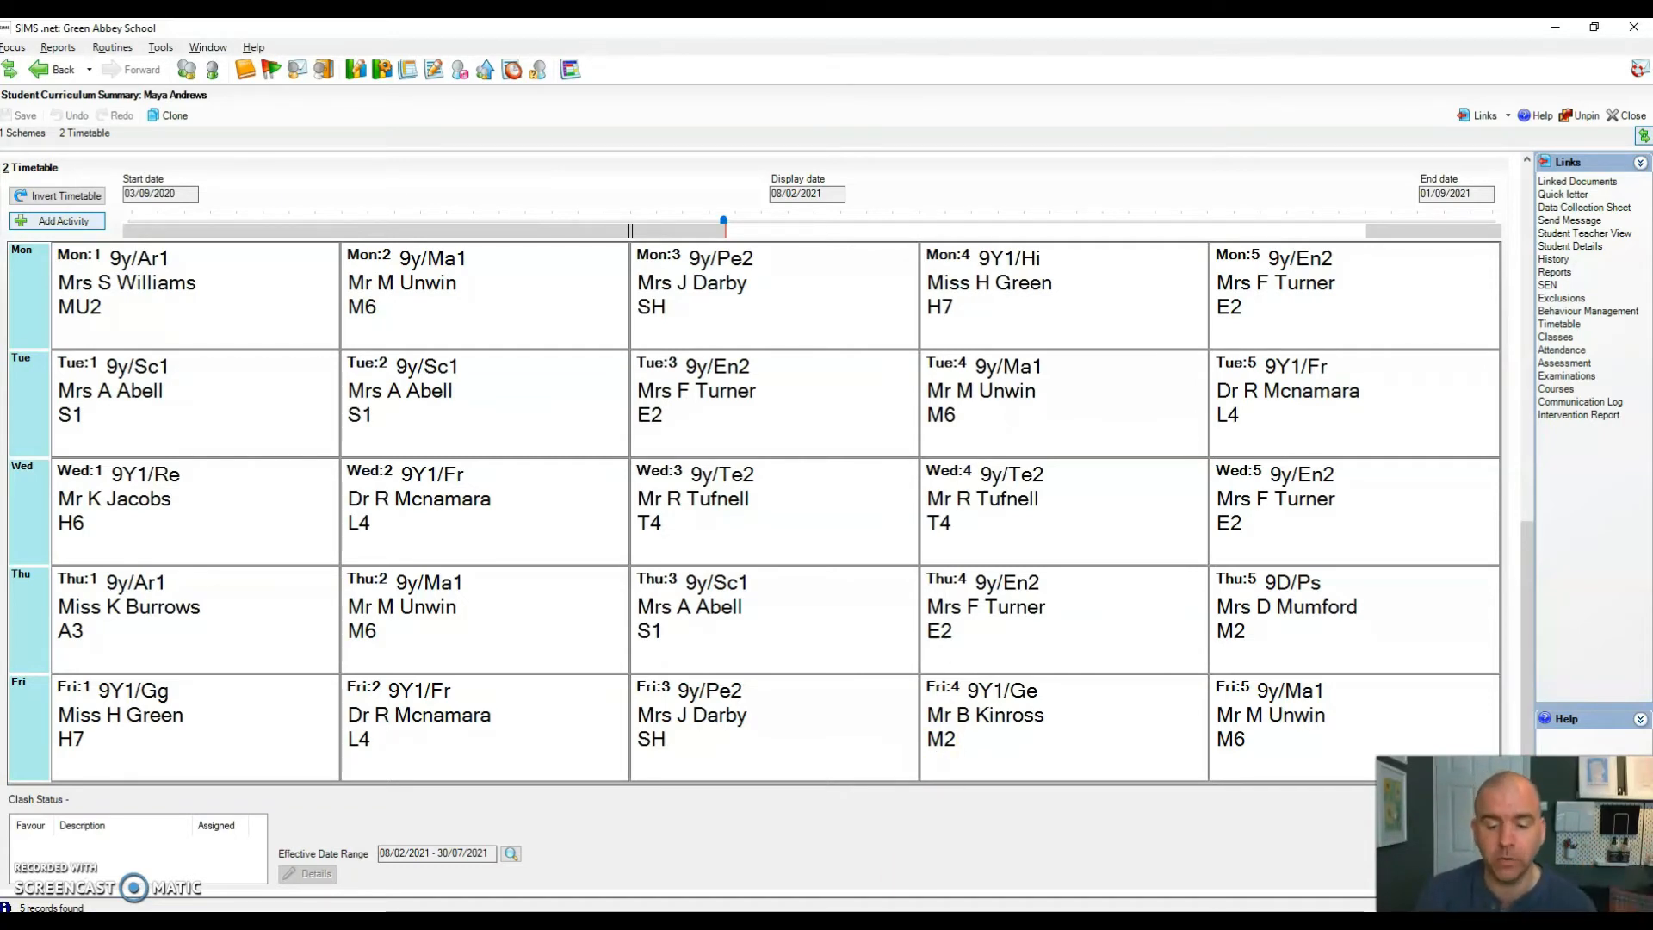
click(864, 923)
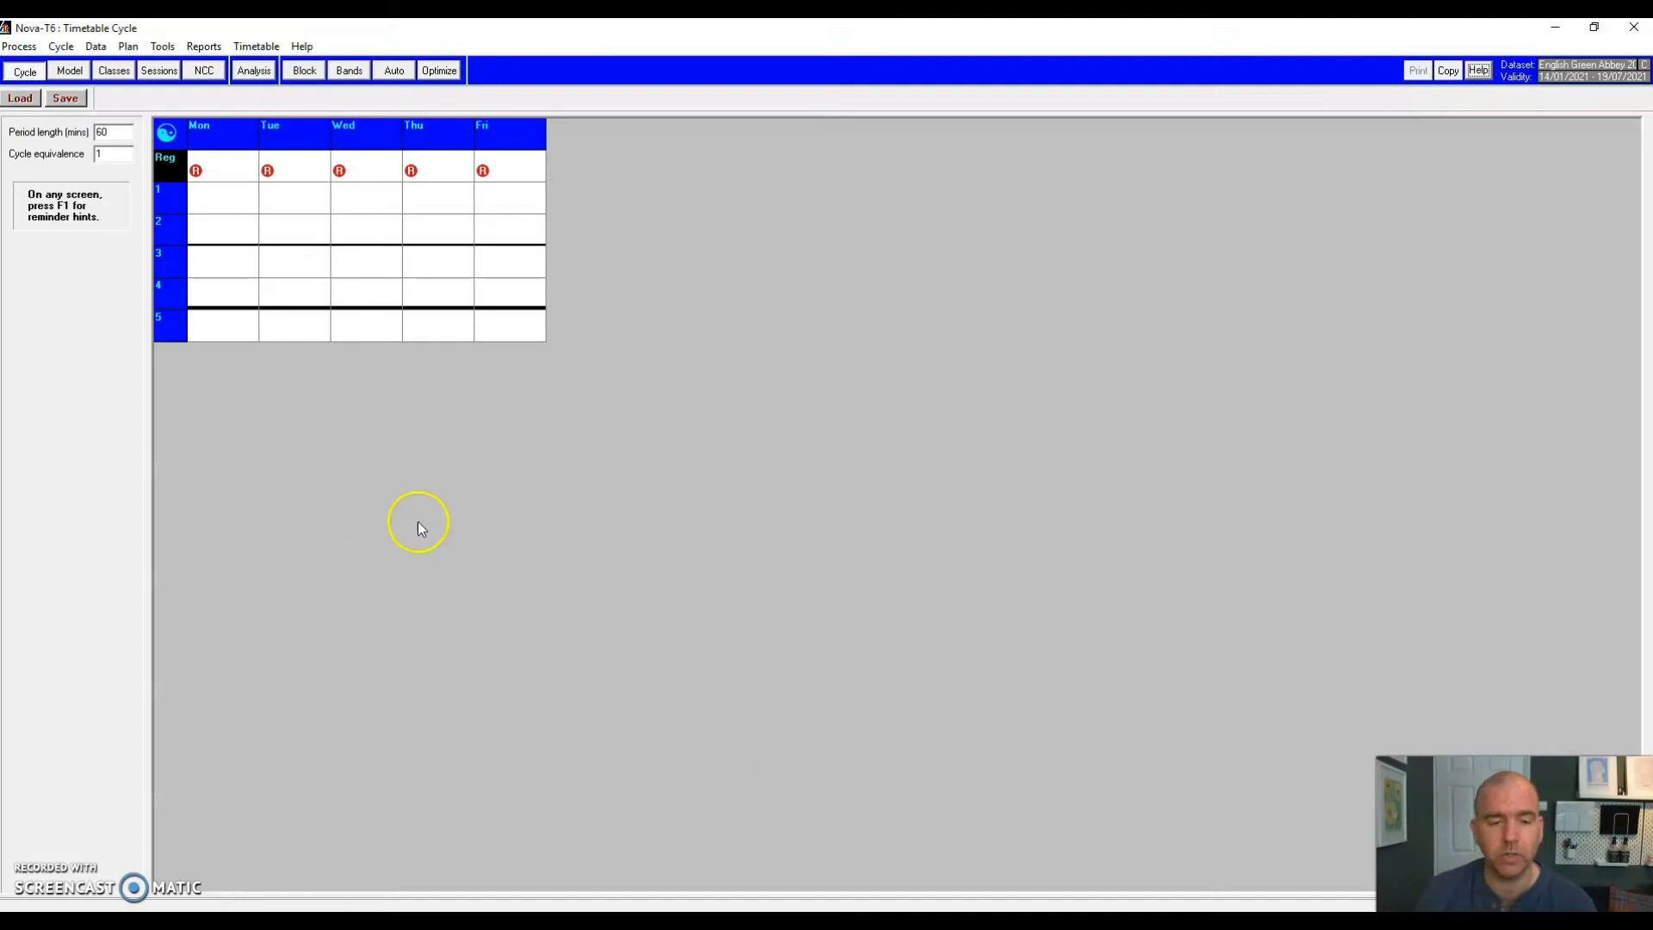
Step: Open Nova-T6's Alternative Curriculum groups list from the Data menu
click(106, 50)
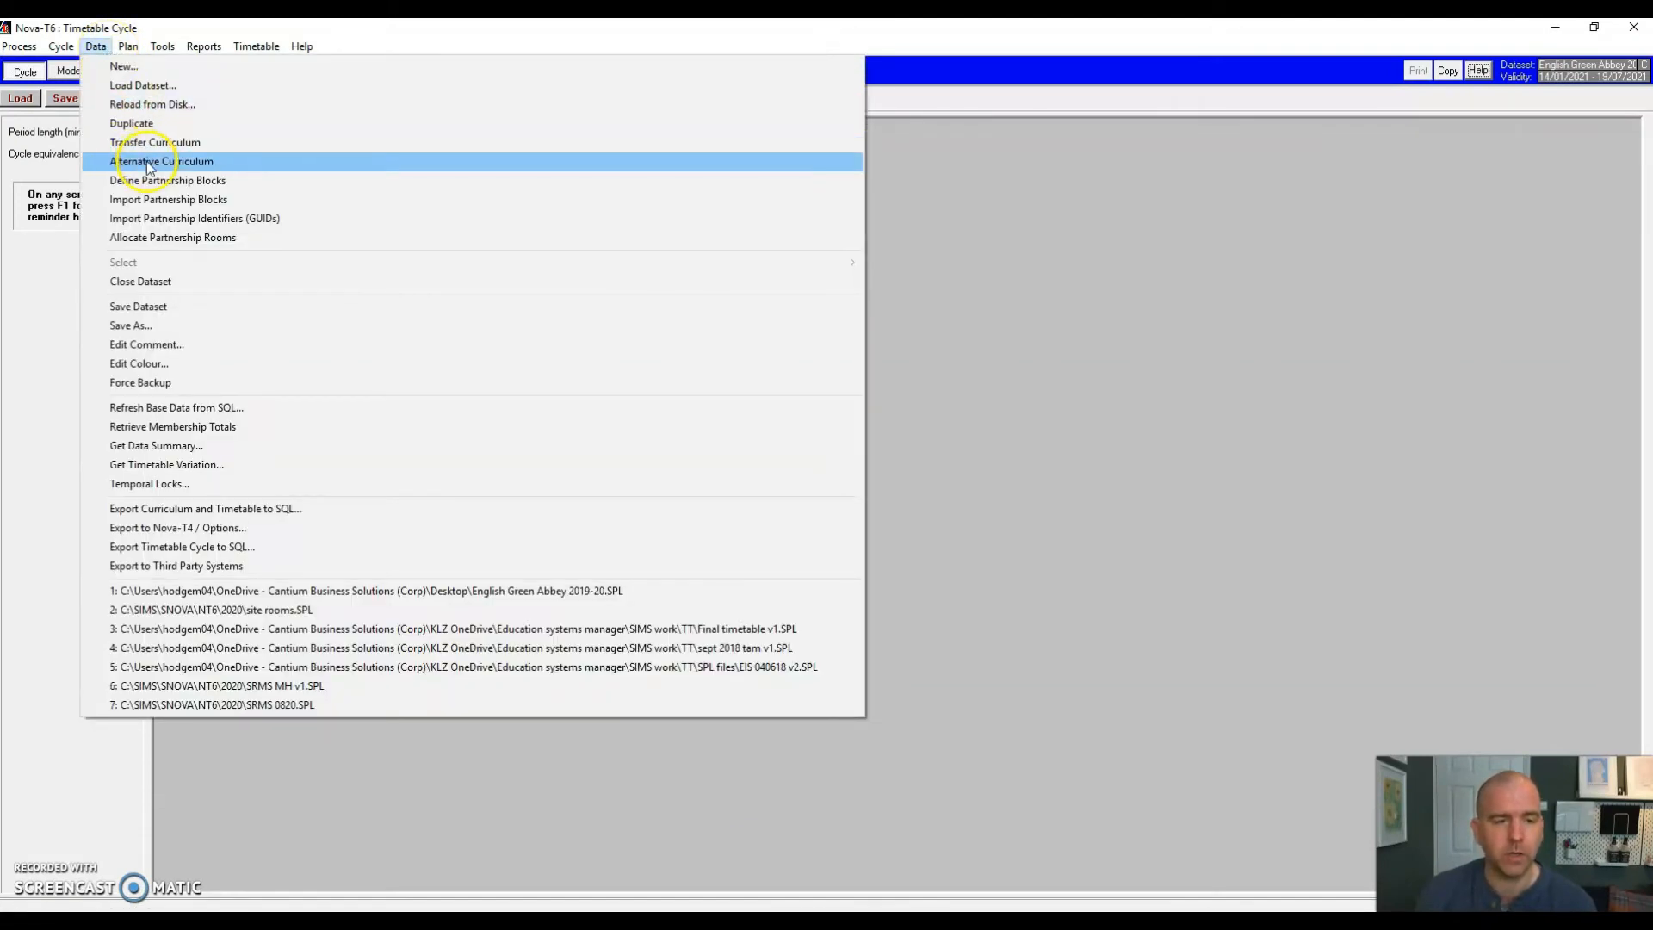
click(148, 164)
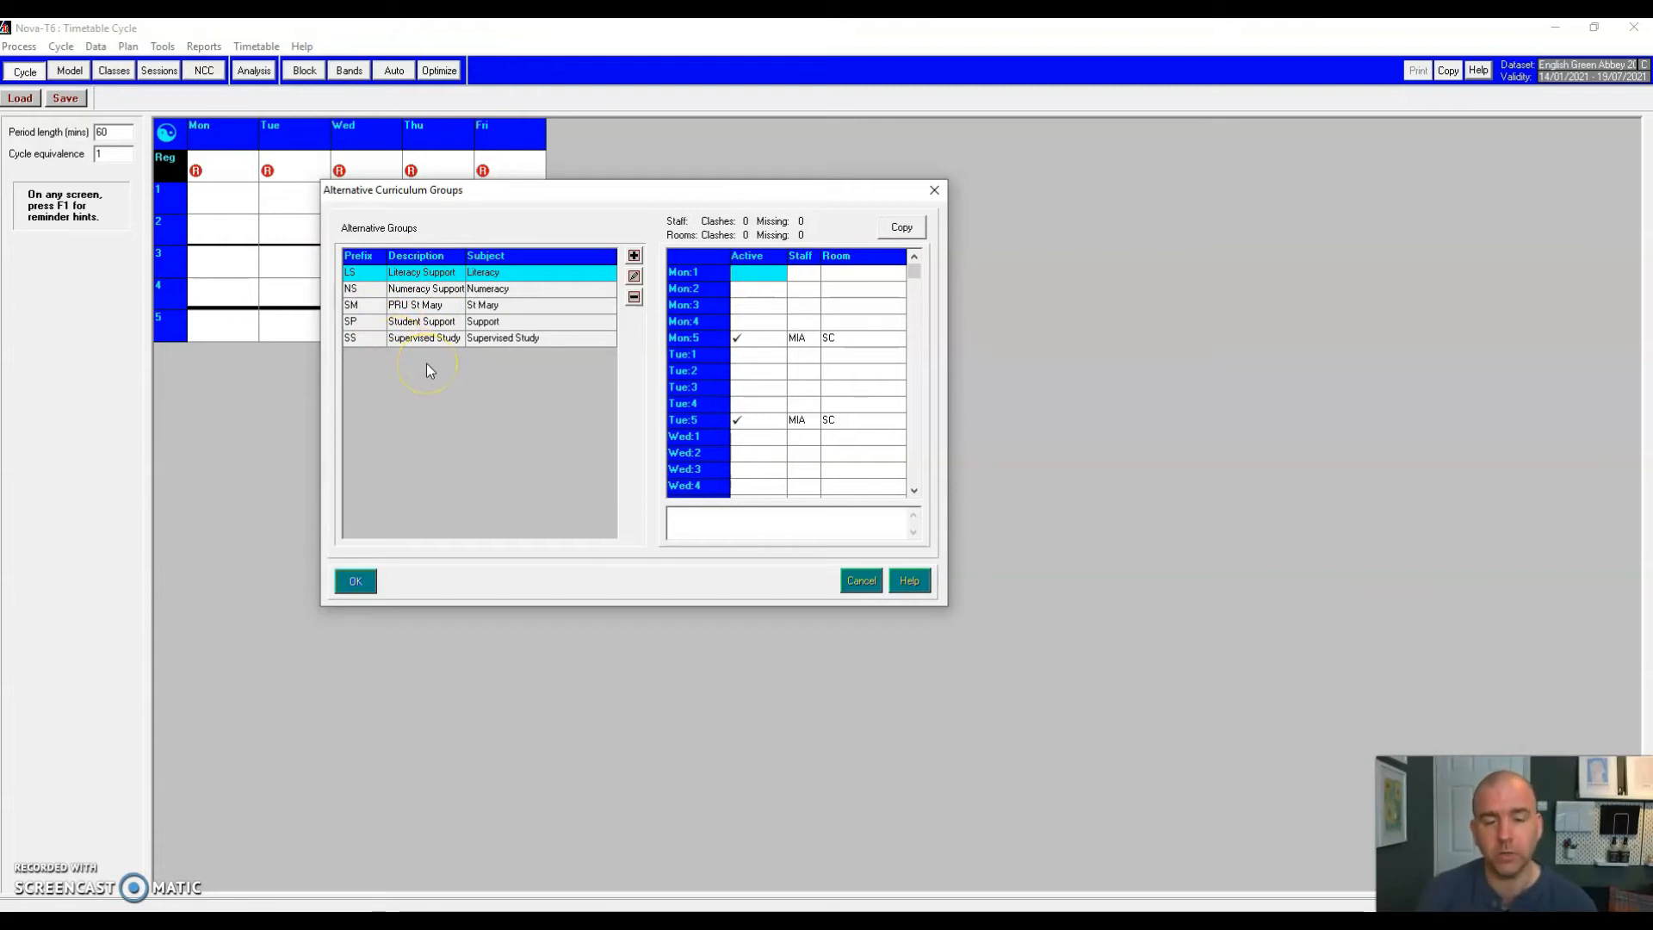
Step: Create alternative group PHY, description Physio, subject Support, with Always Active unticked
click(635, 258)
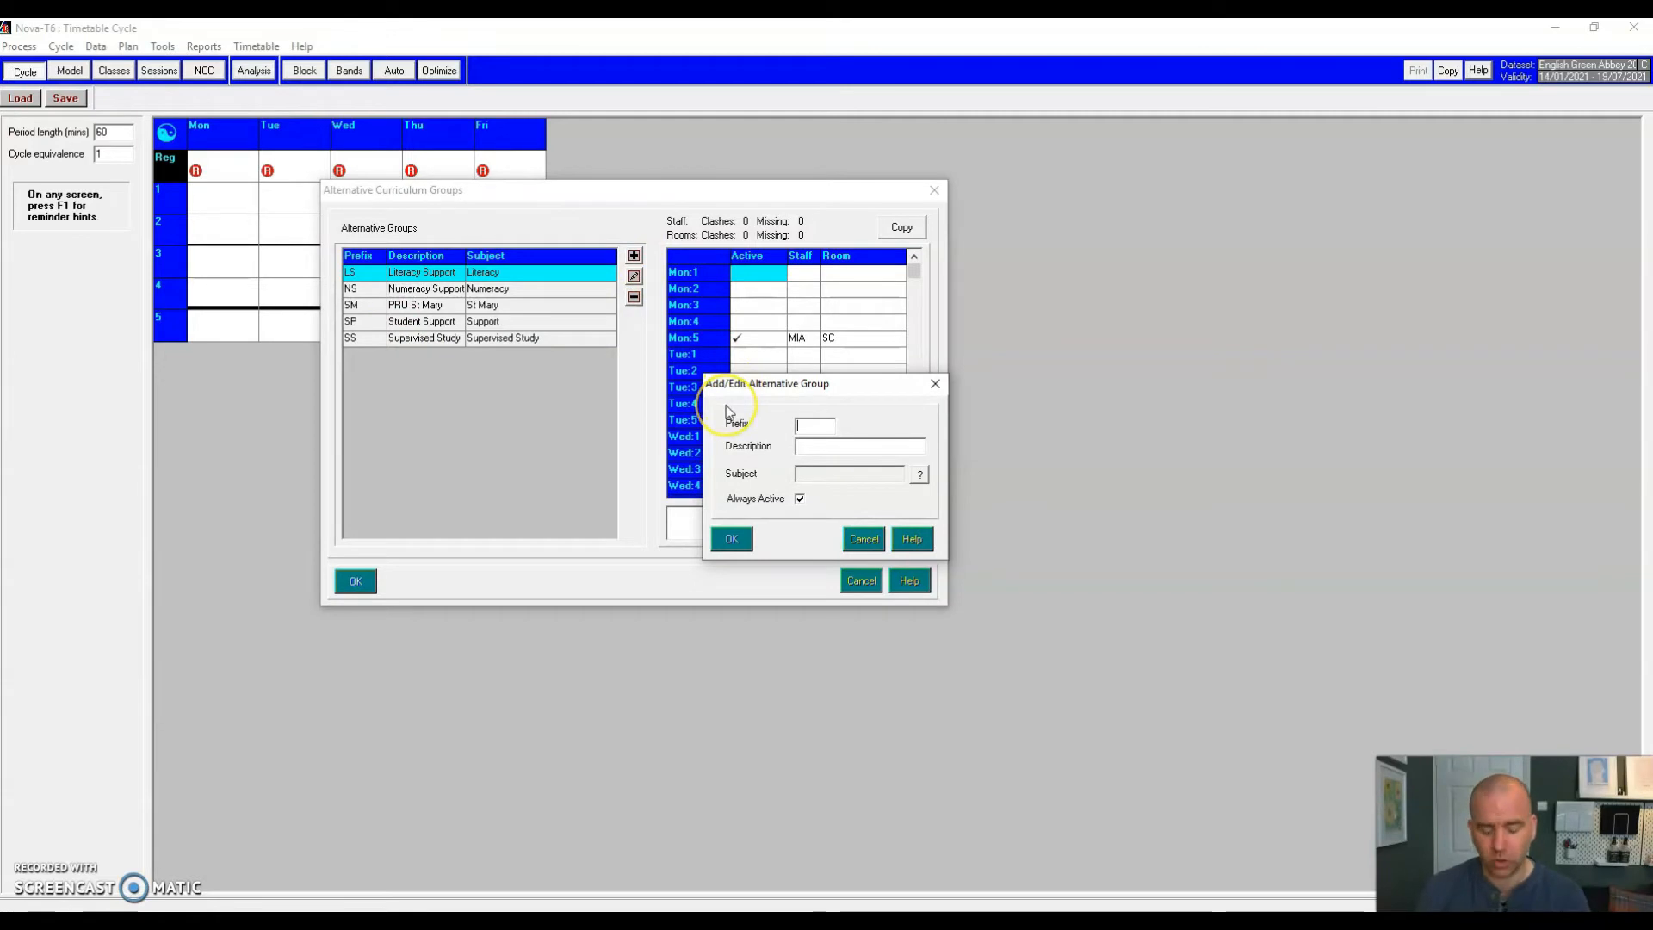
text(PHY)
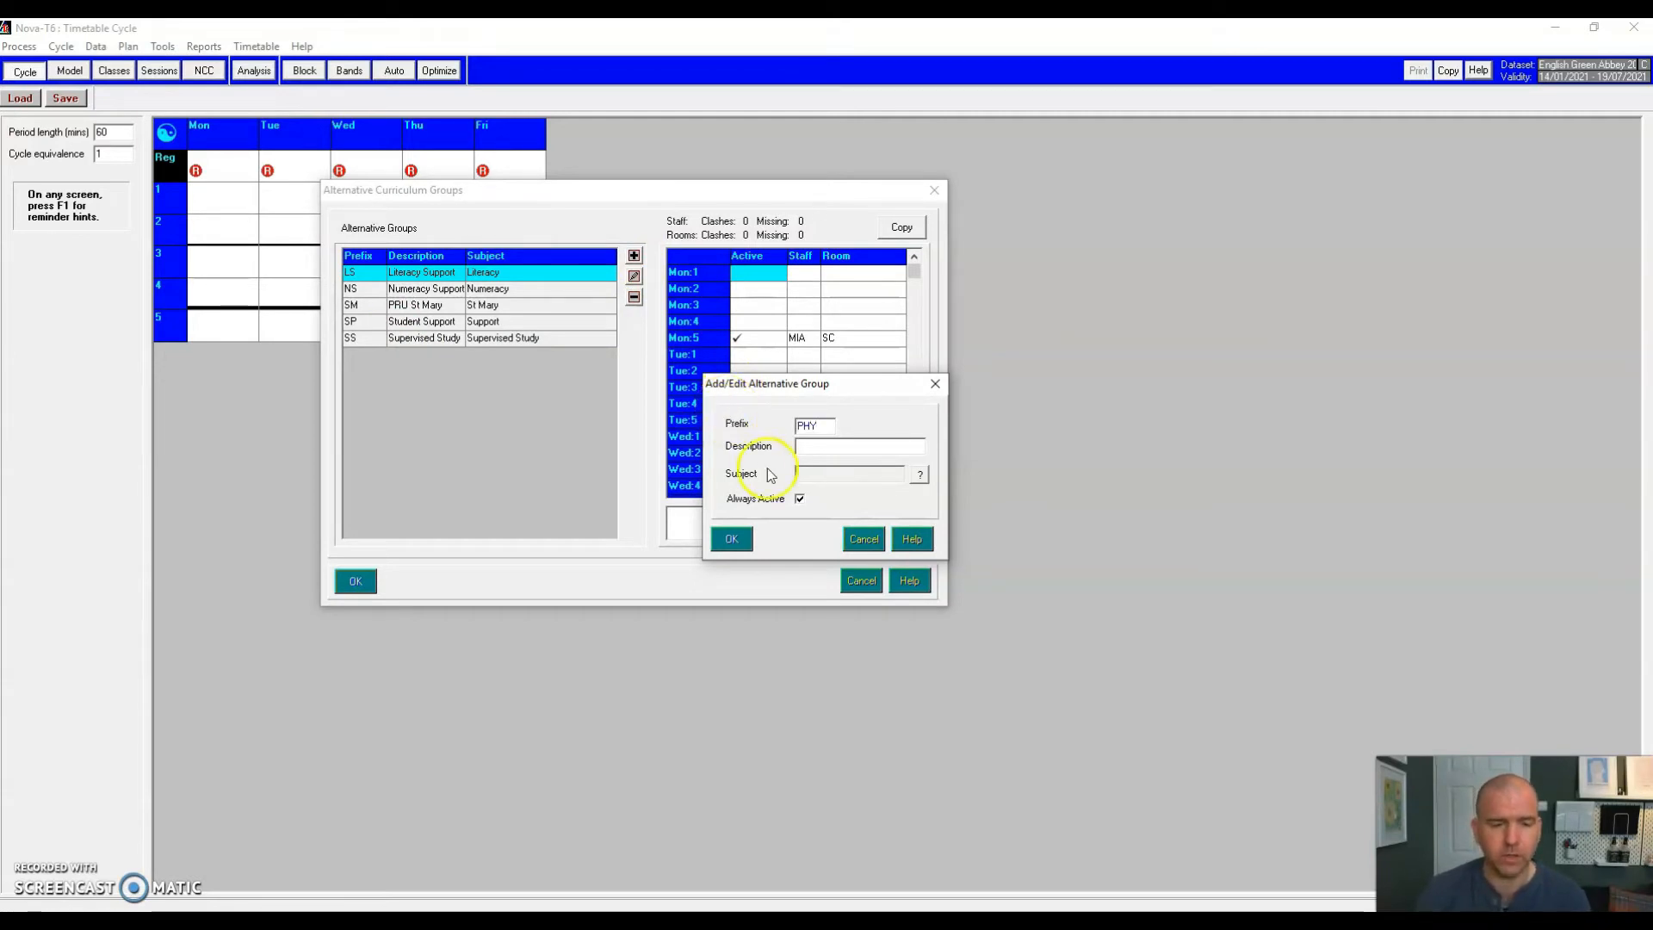
click(824, 449)
text(PH)
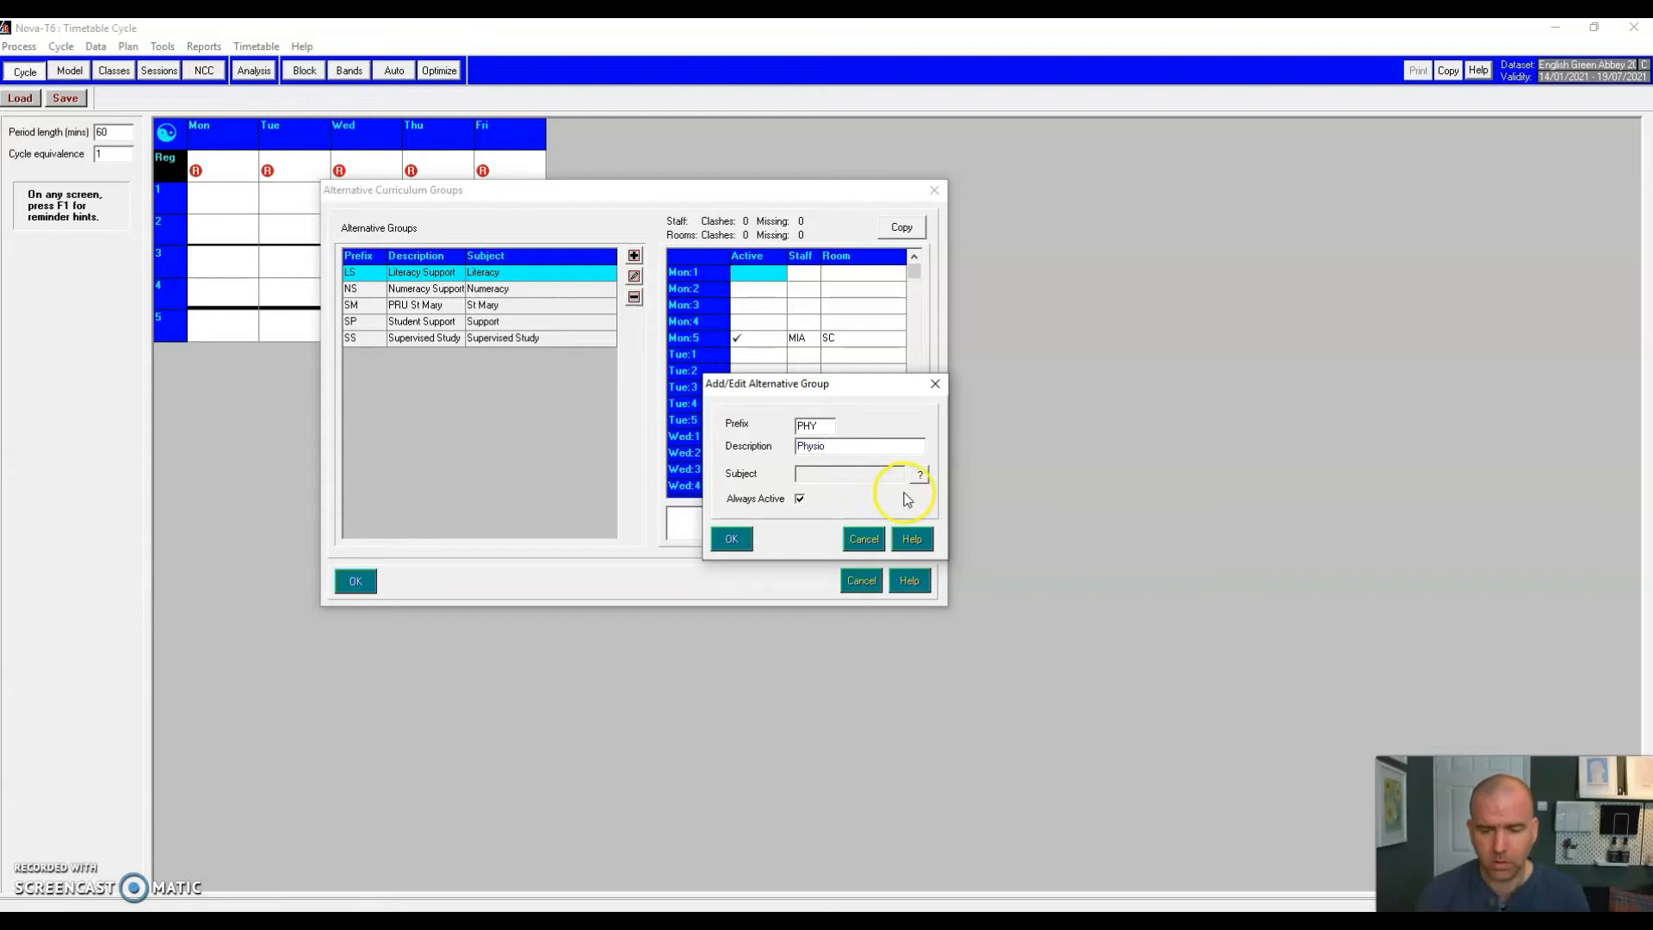
click(919, 477)
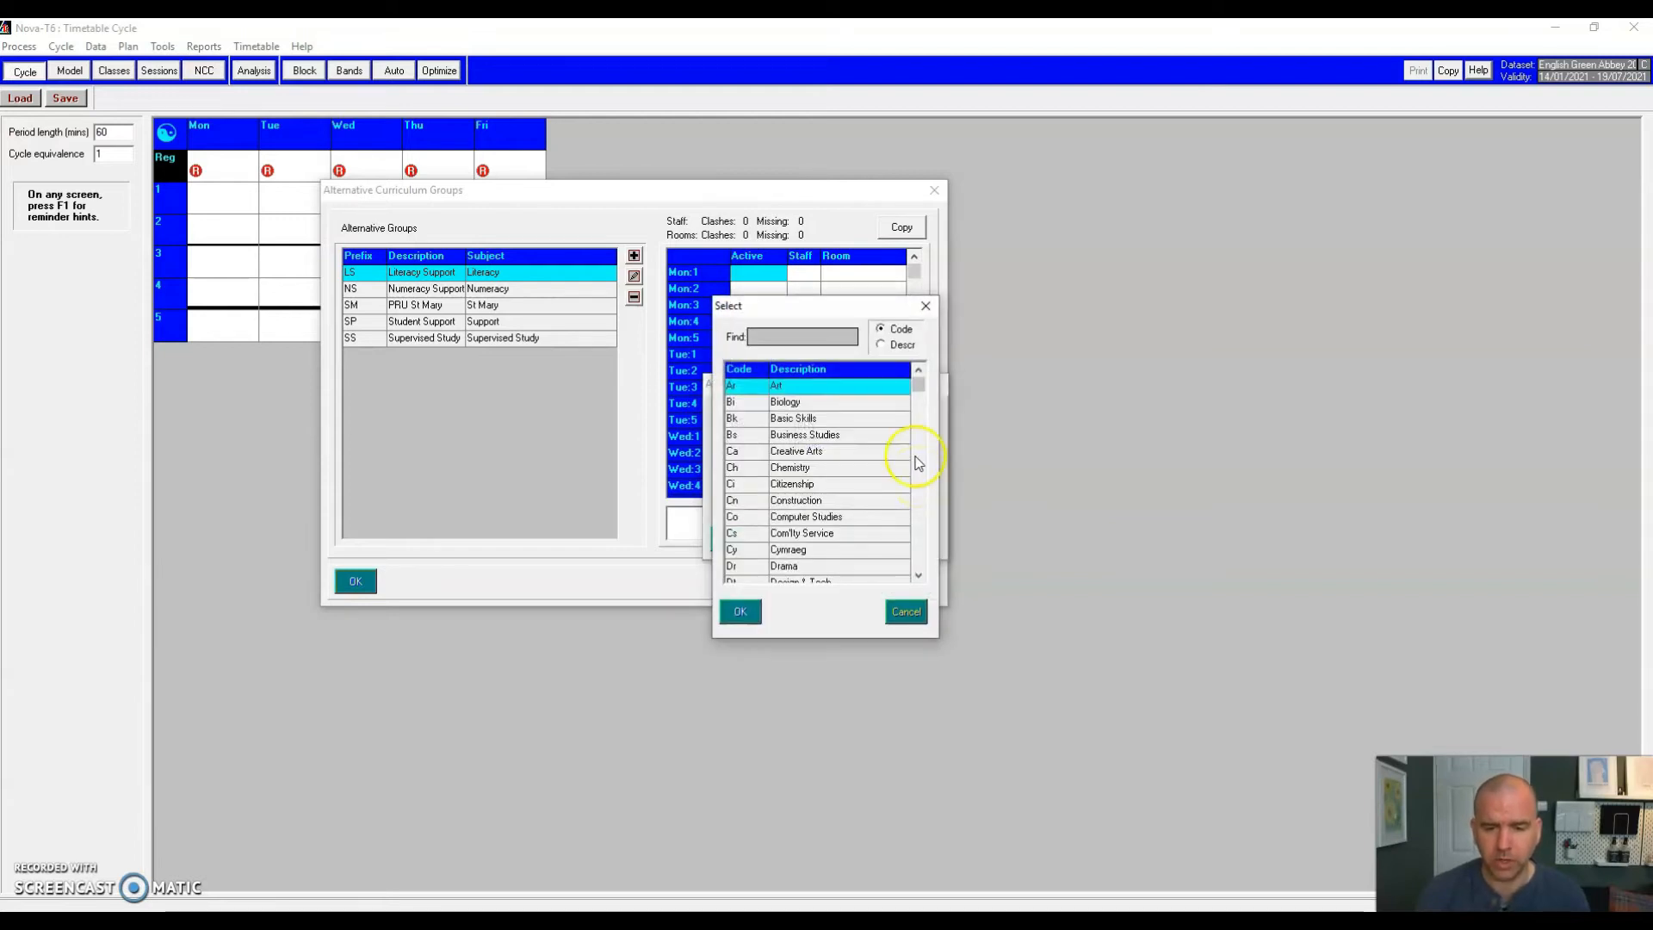
drag(920, 390, 923, 566)
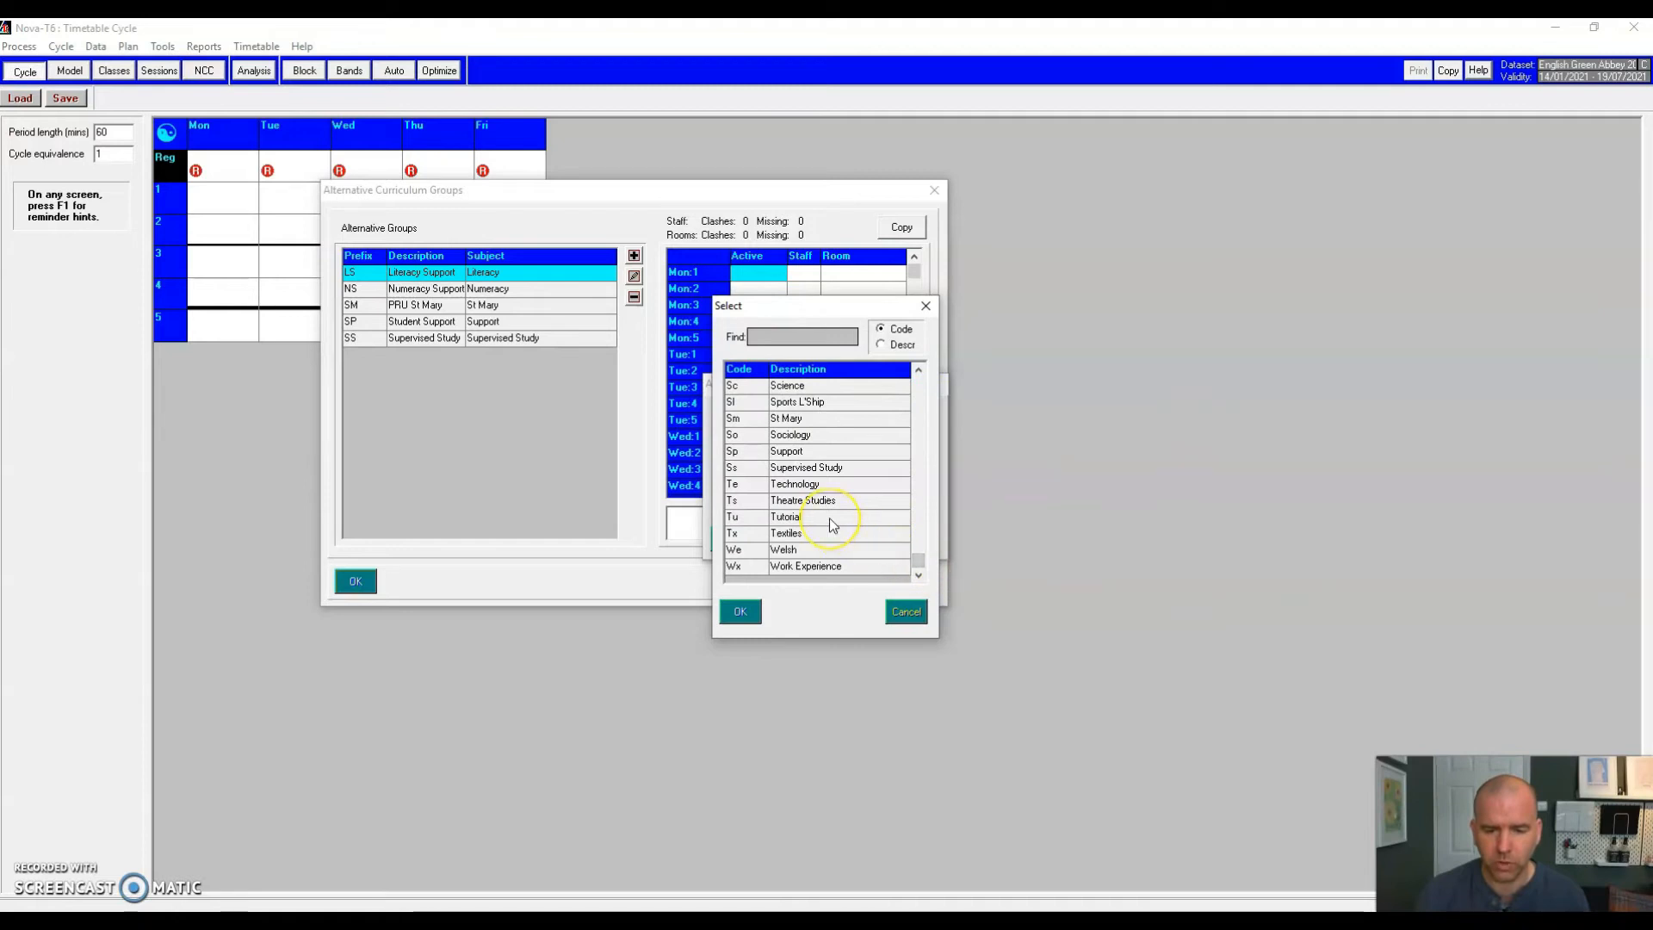
click(793, 456)
click(746, 611)
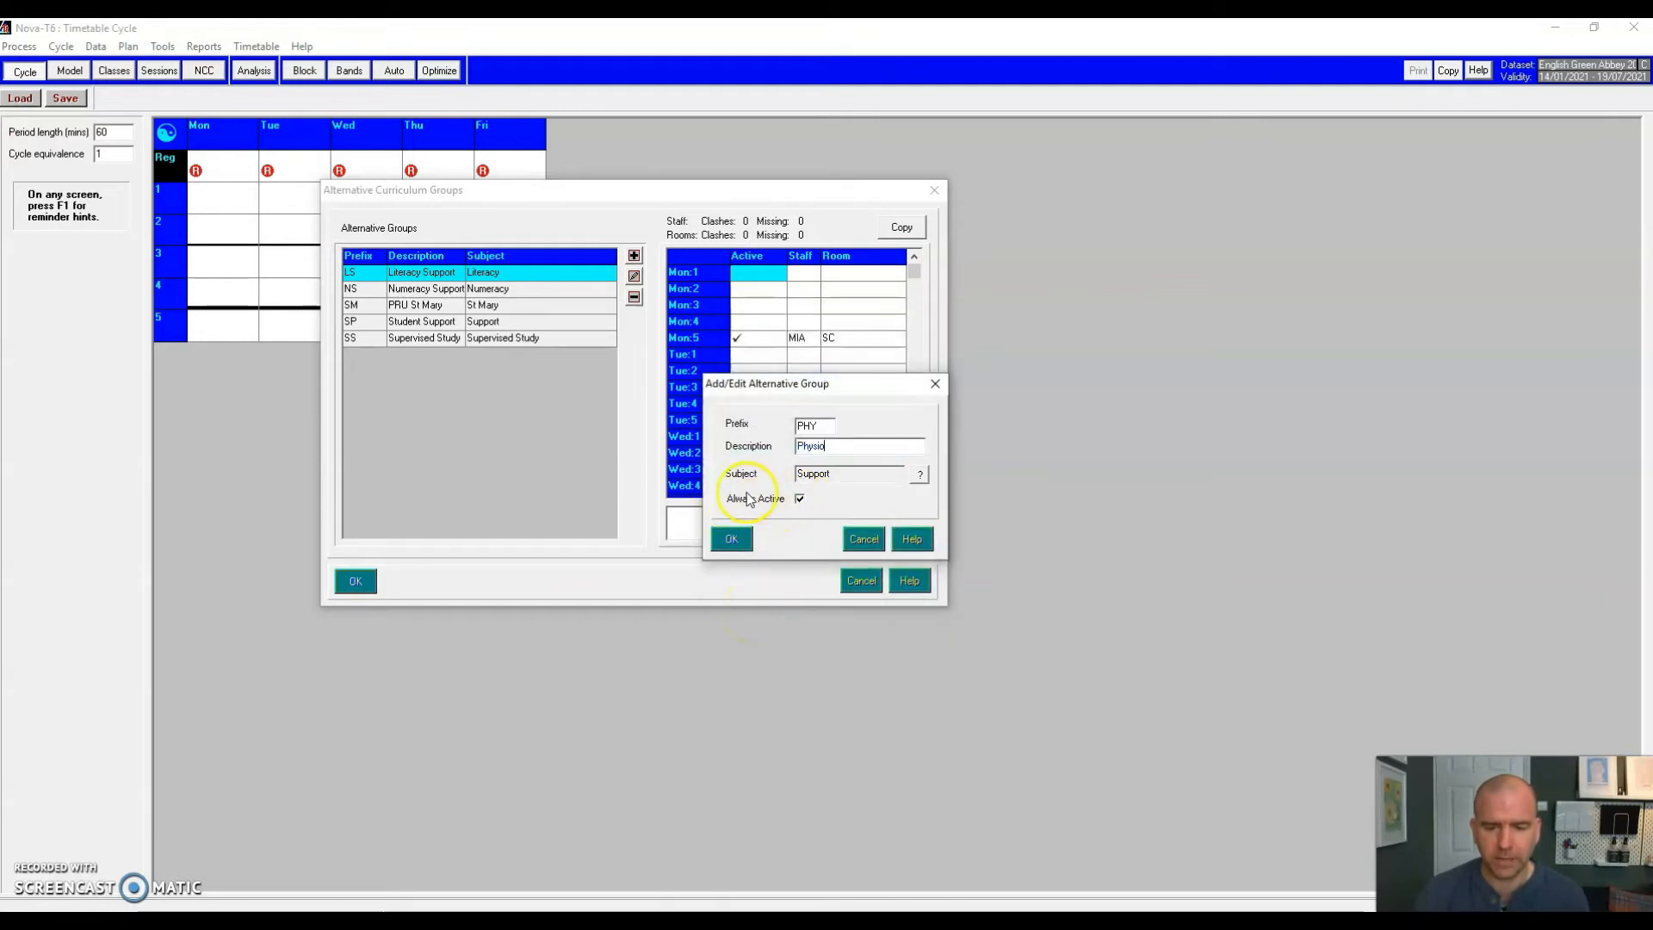
click(800, 501)
click(732, 540)
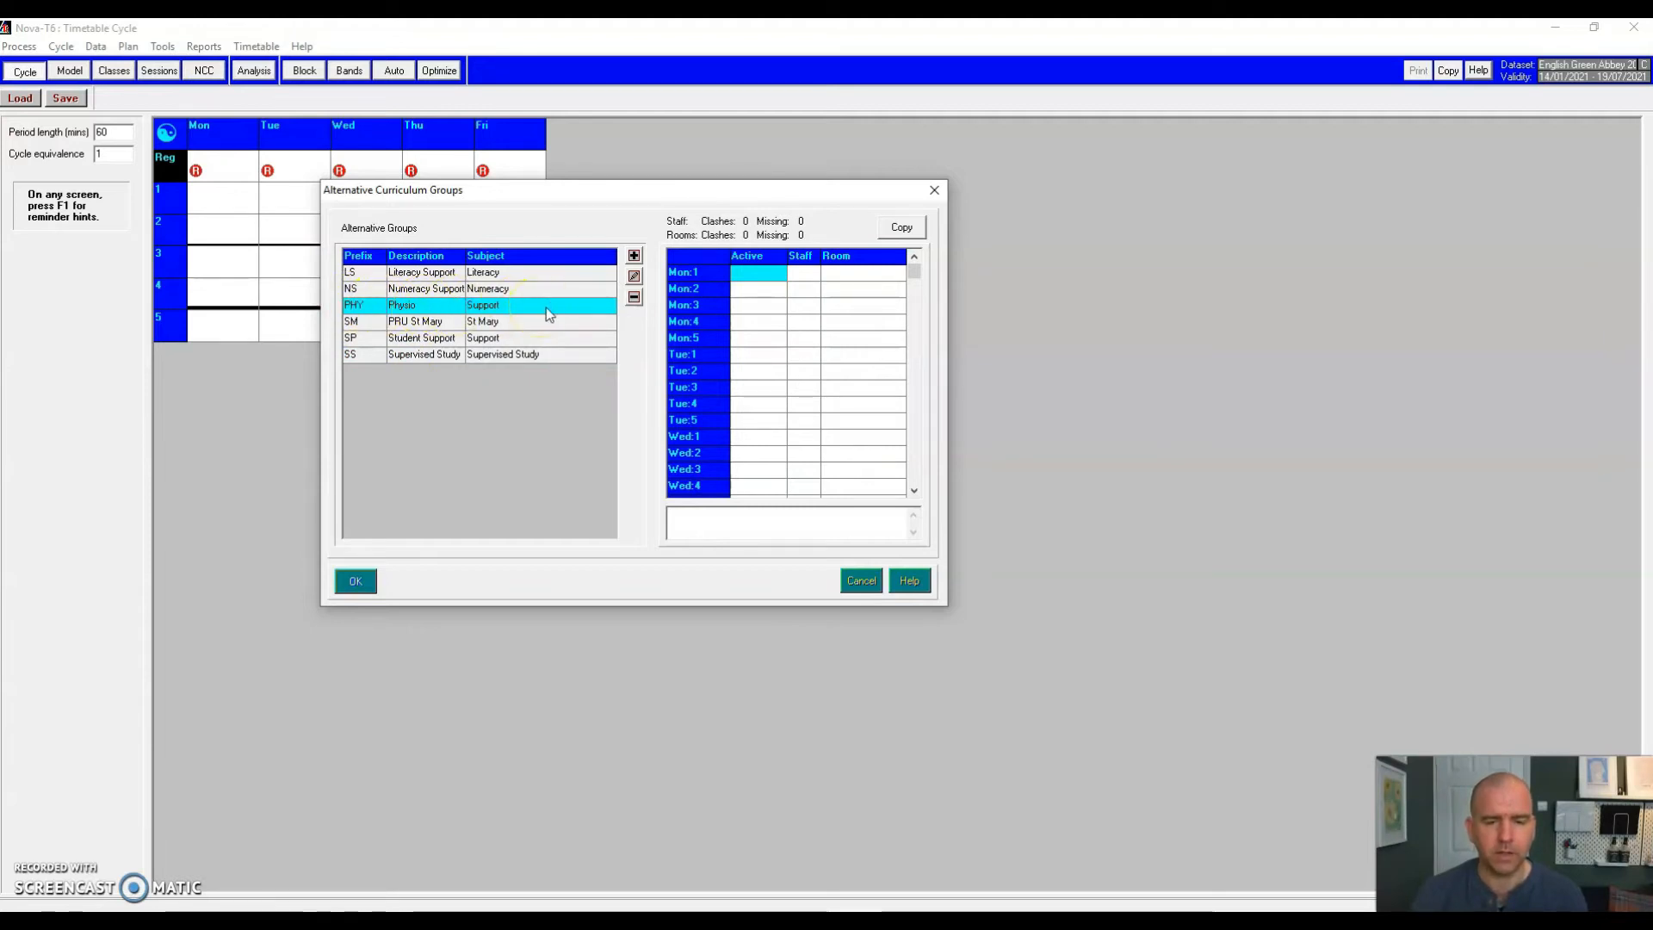
Step: Select the Physio group and make it active in Thursday period 4
click(779, 272)
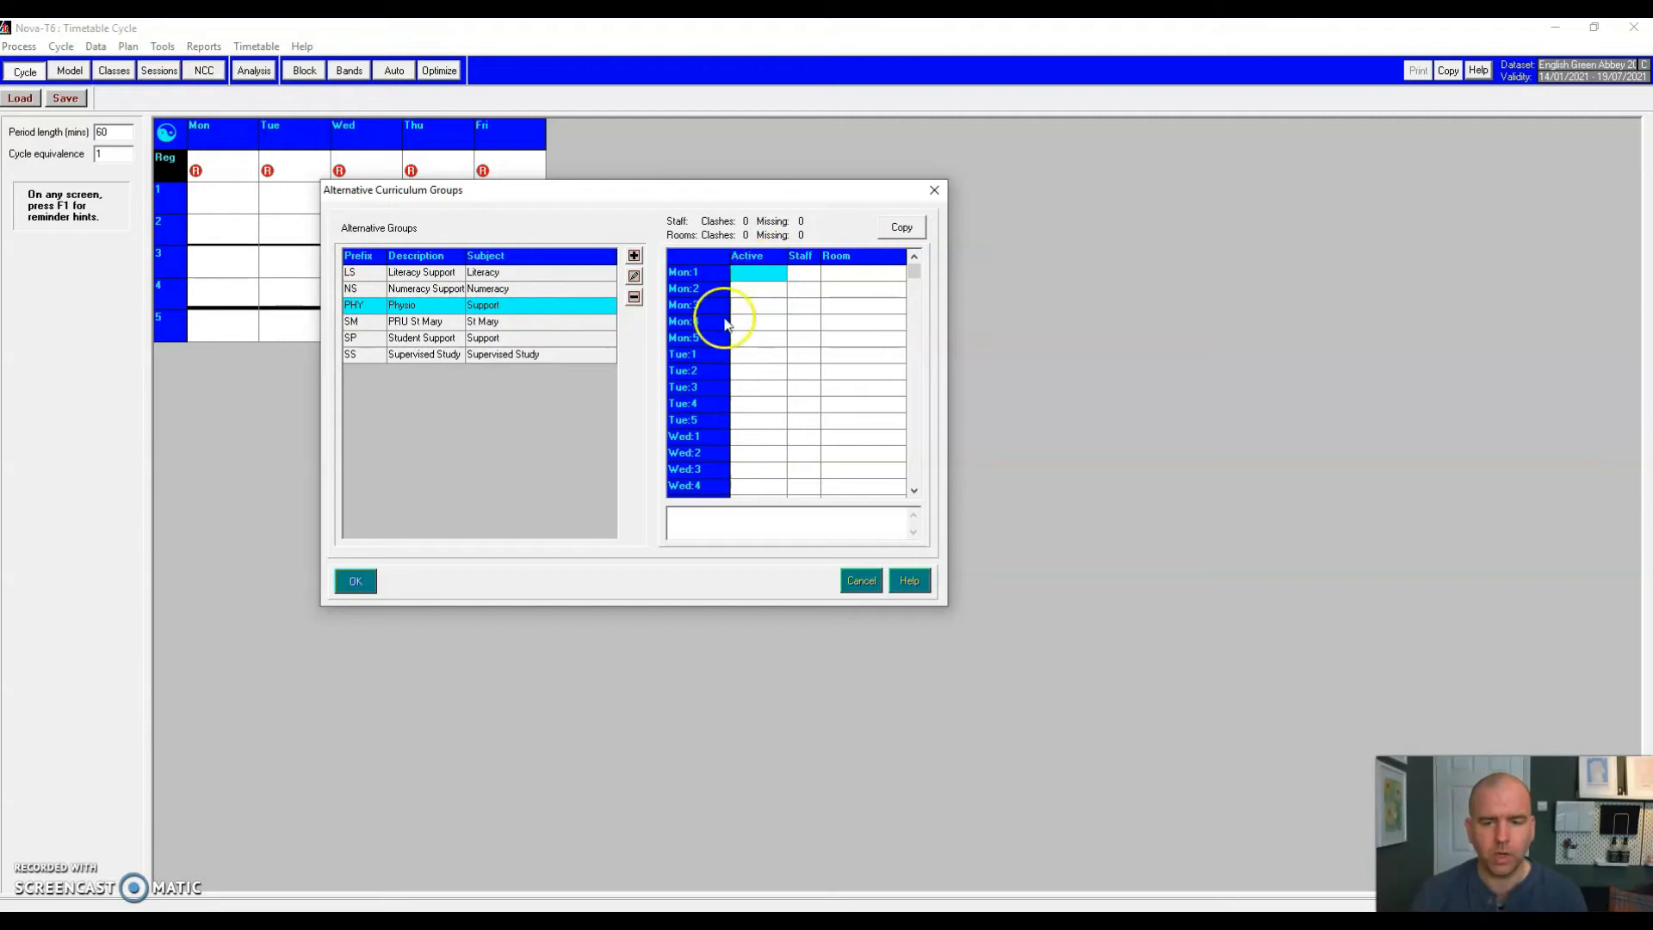
click(915, 491)
click(914, 491)
click(914, 490)
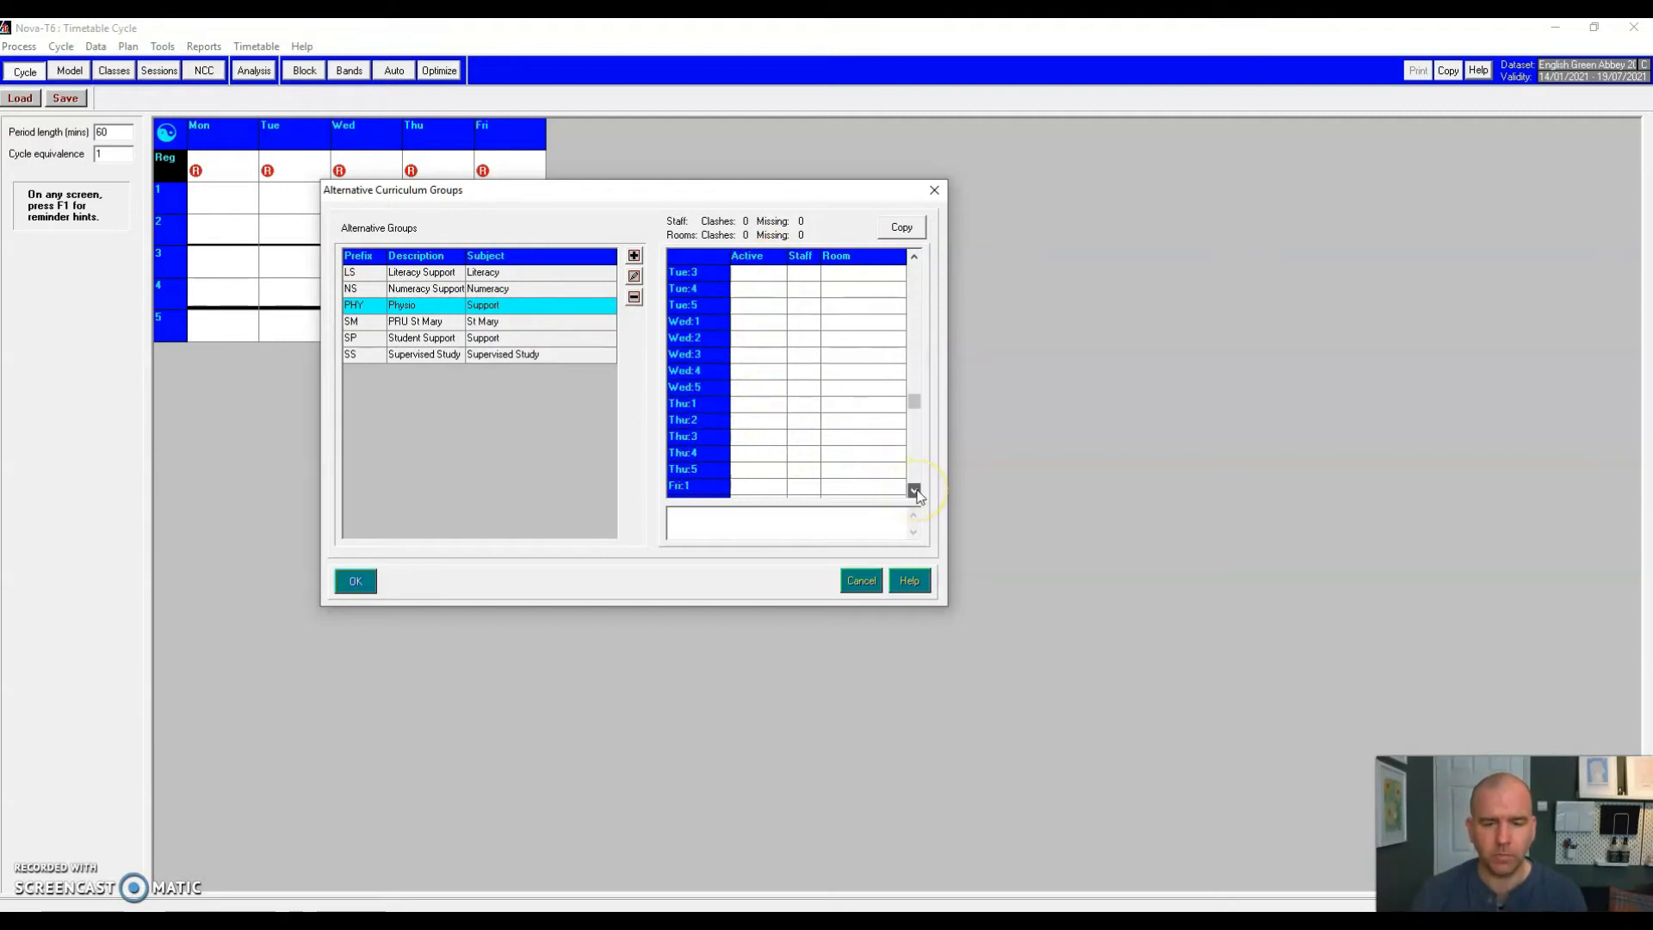
click(765, 455)
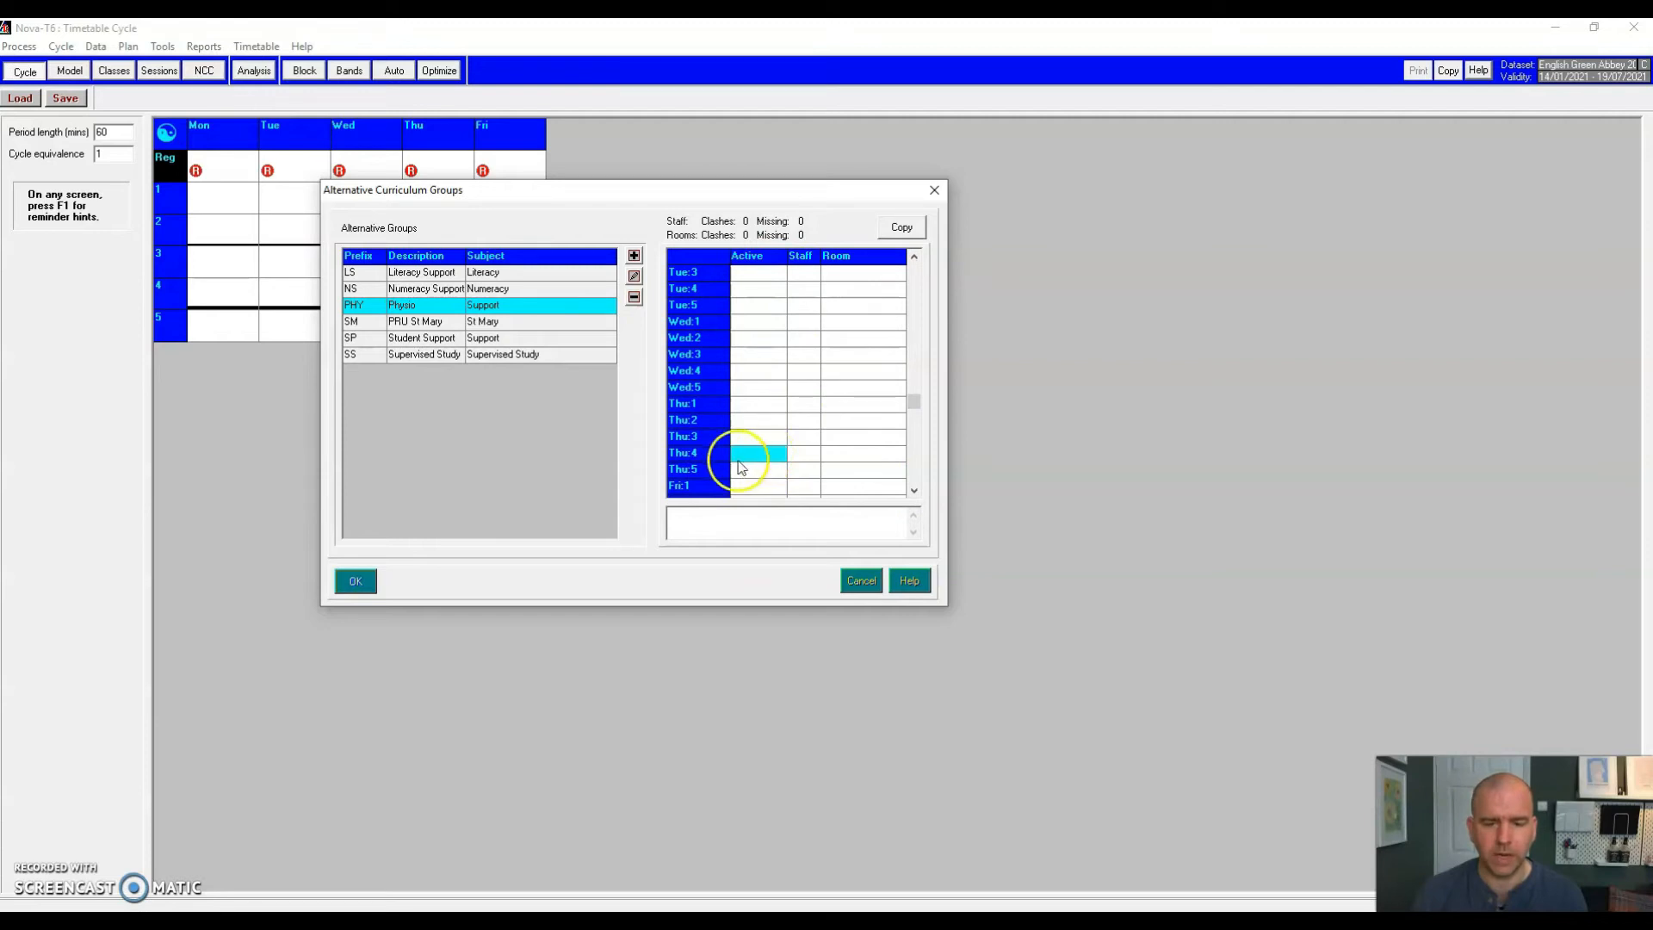
click(759, 458)
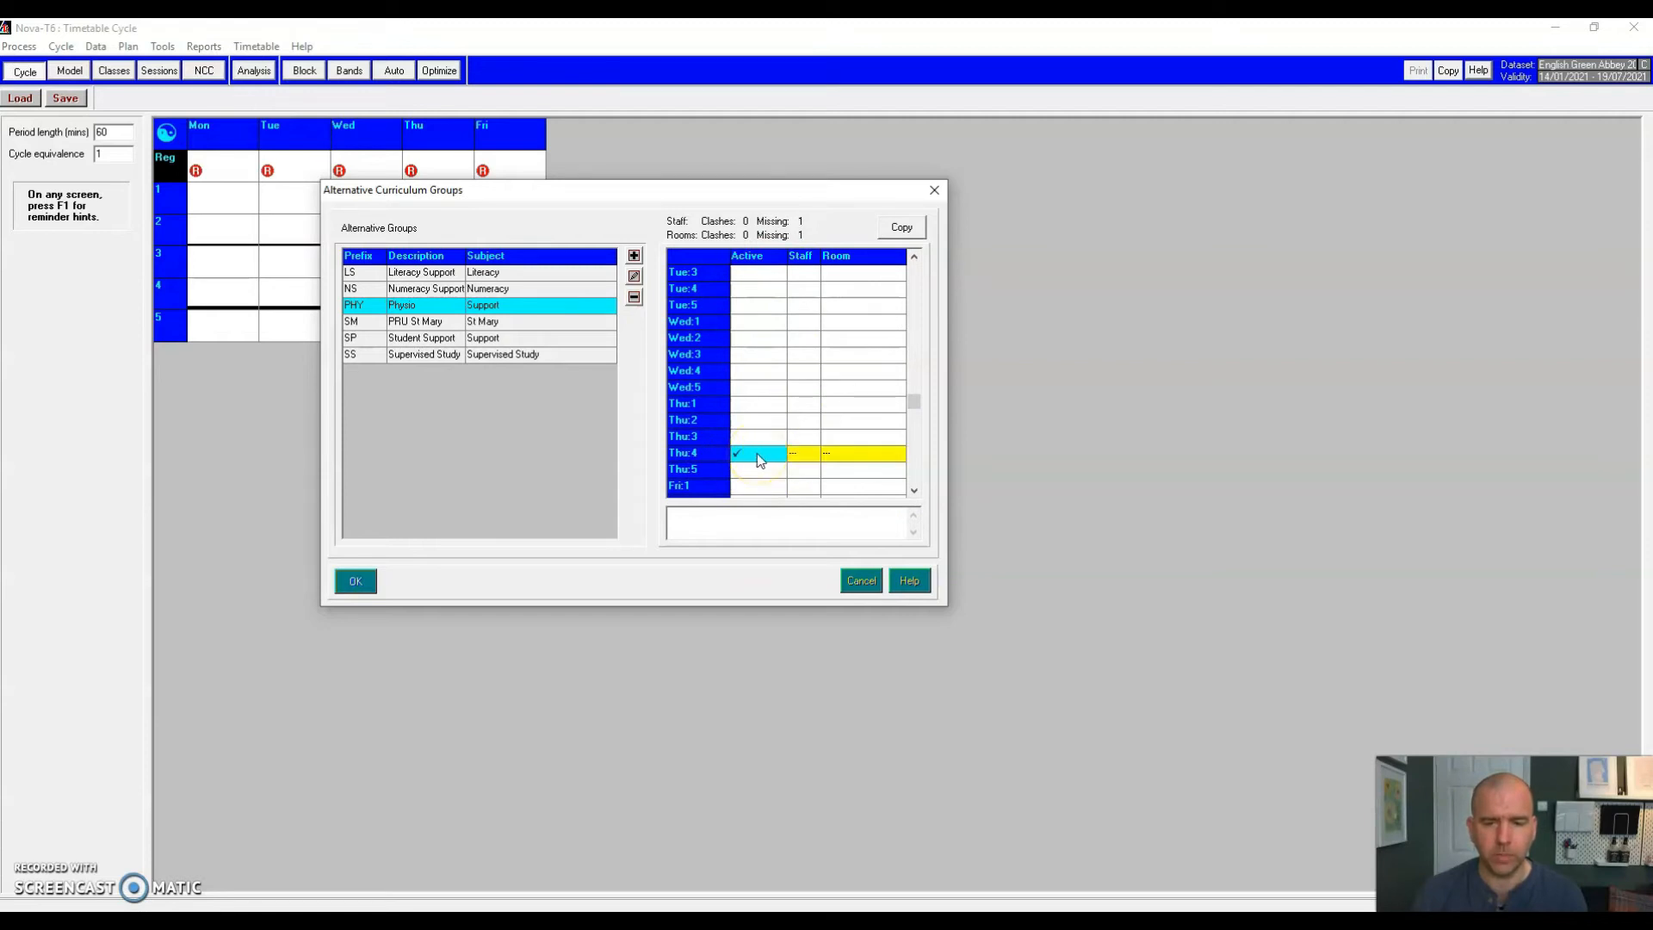
Step: Assign the Physio teacher and room SC (Support Centre) to the Thu:4 slot
double_click(799, 453)
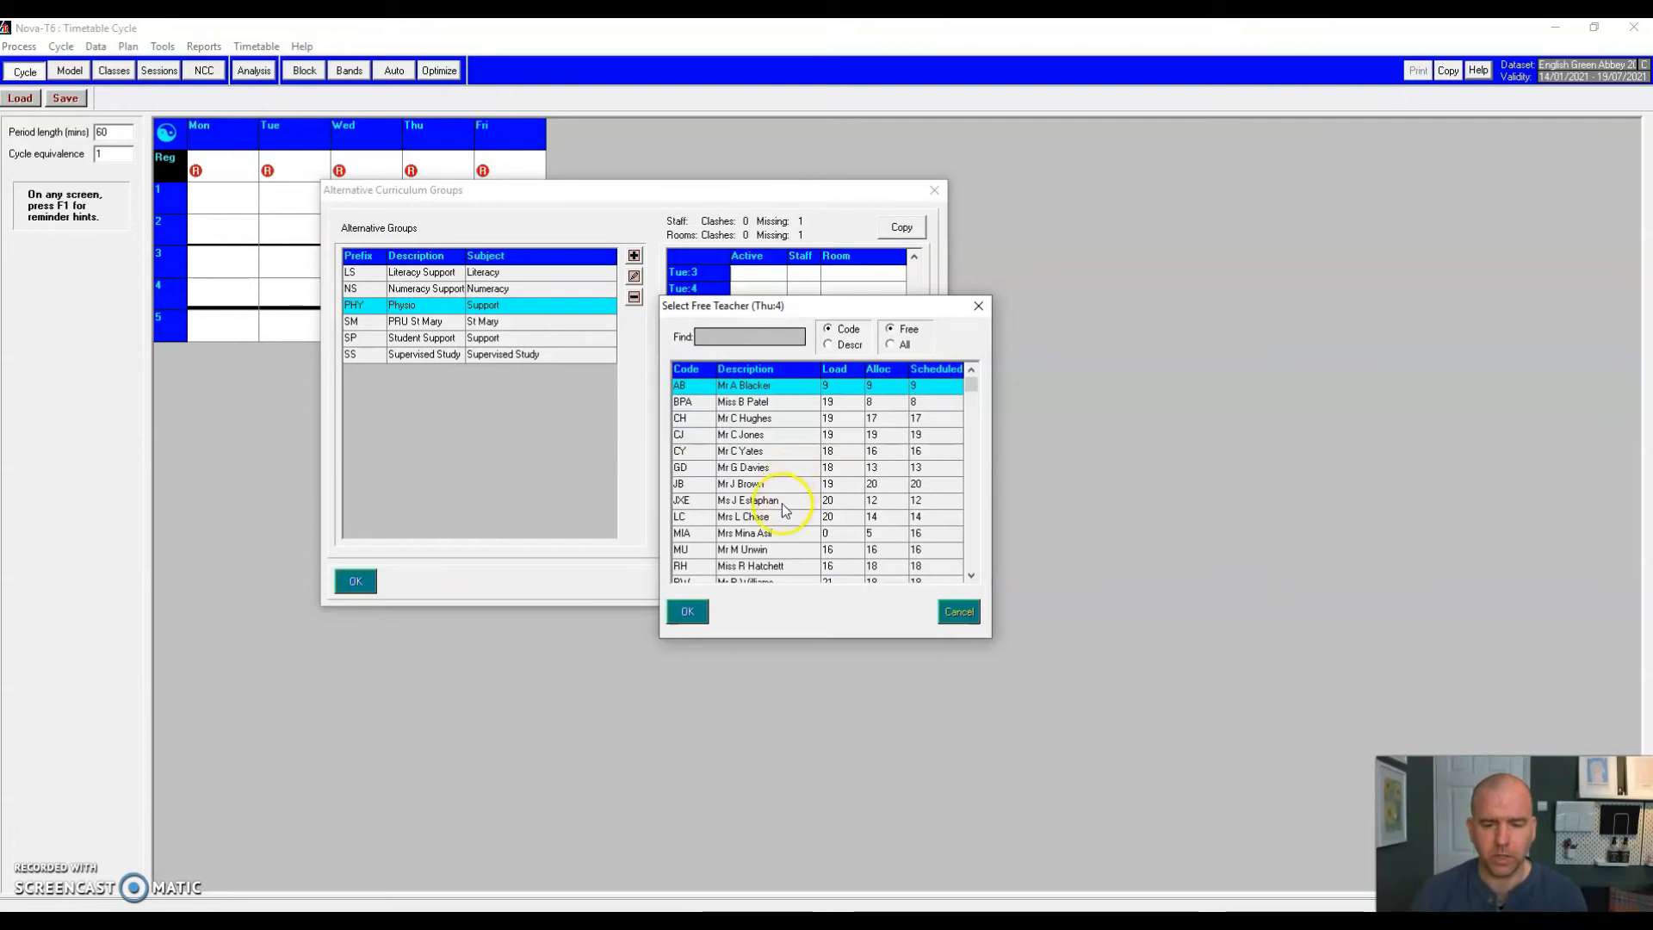
double_click(723, 551)
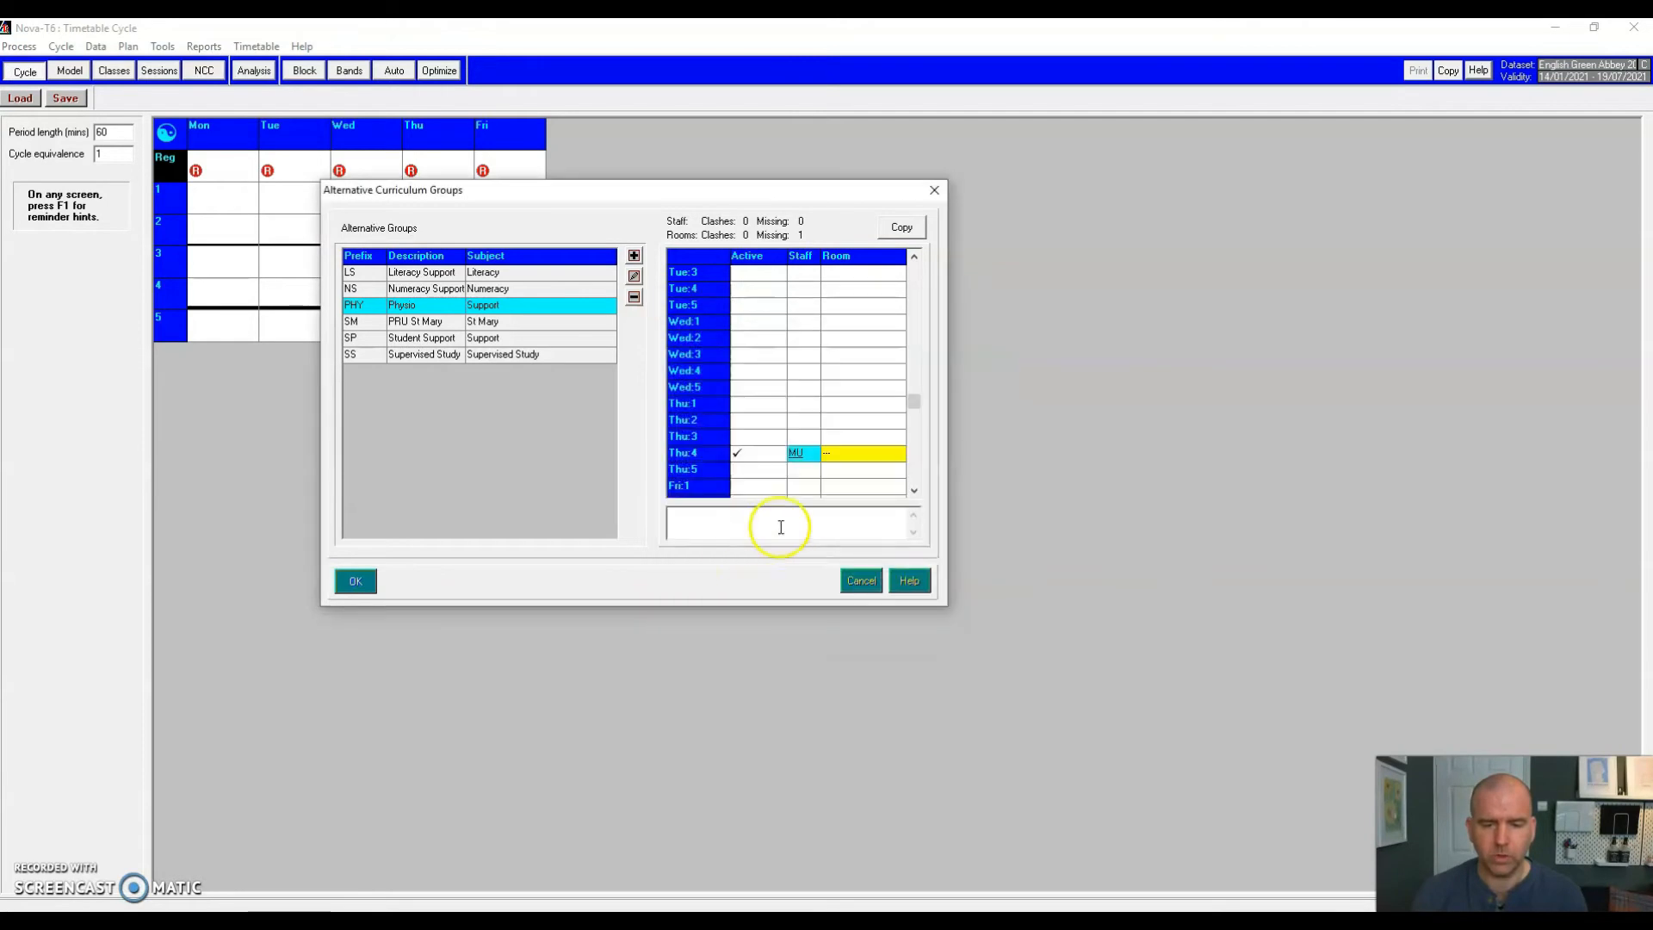
double_click(833, 456)
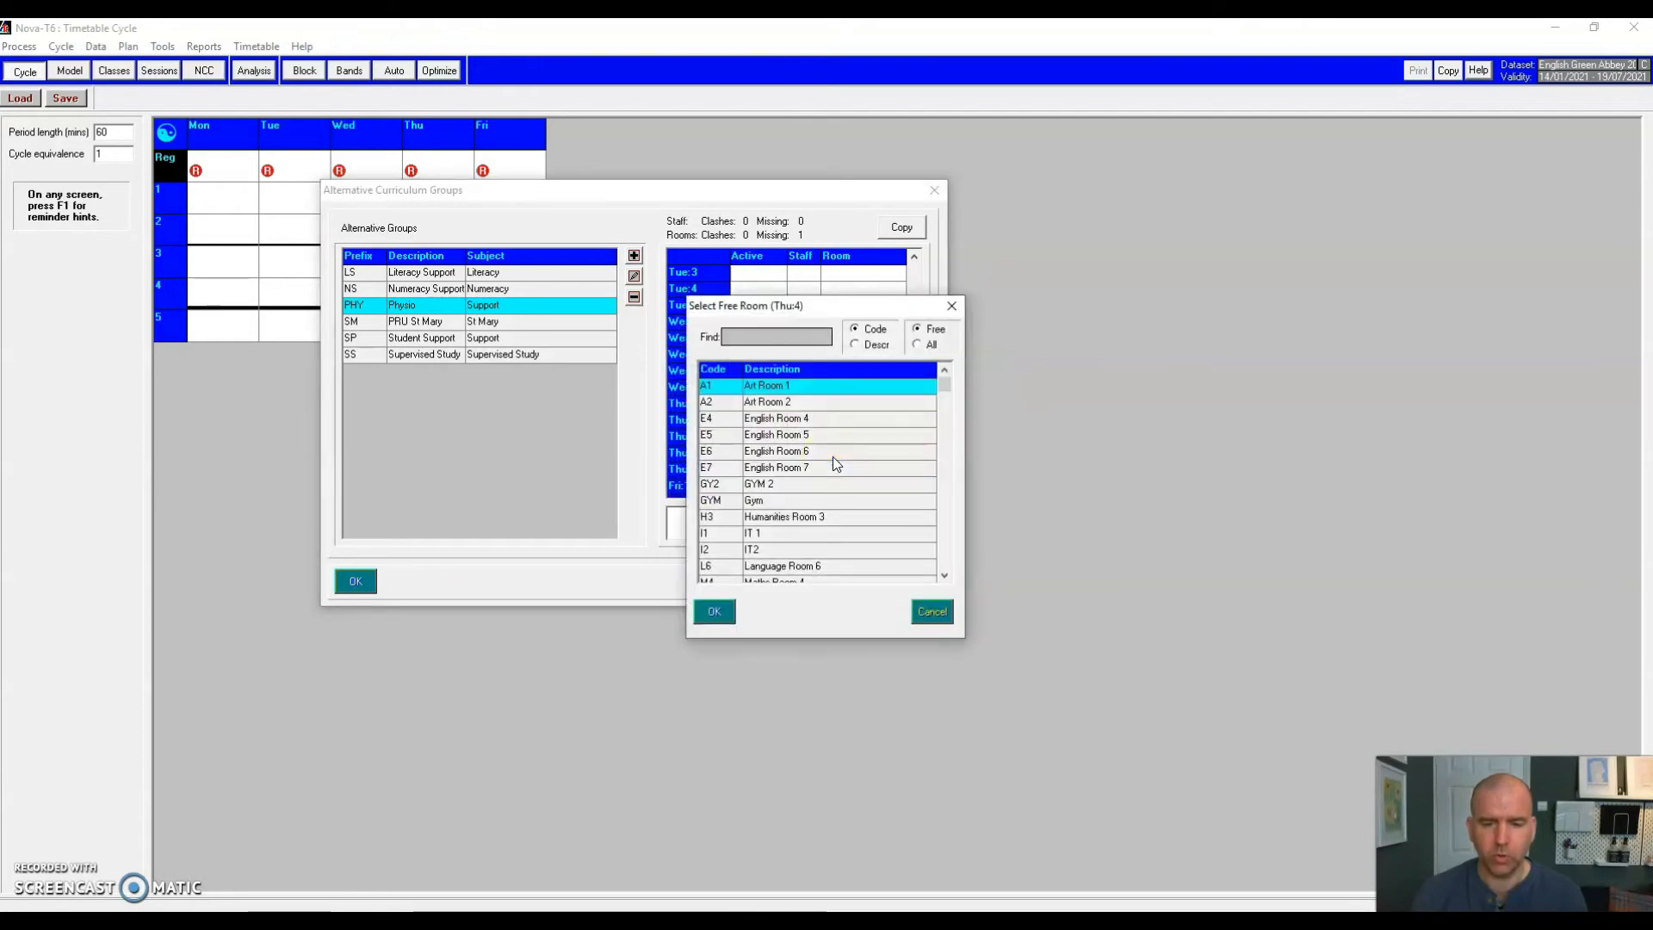
key(Down)
key(Down)
key(Down)
key(Down)
key(Down)
key(Down)
key(Down)
key(Down)
key(Down)
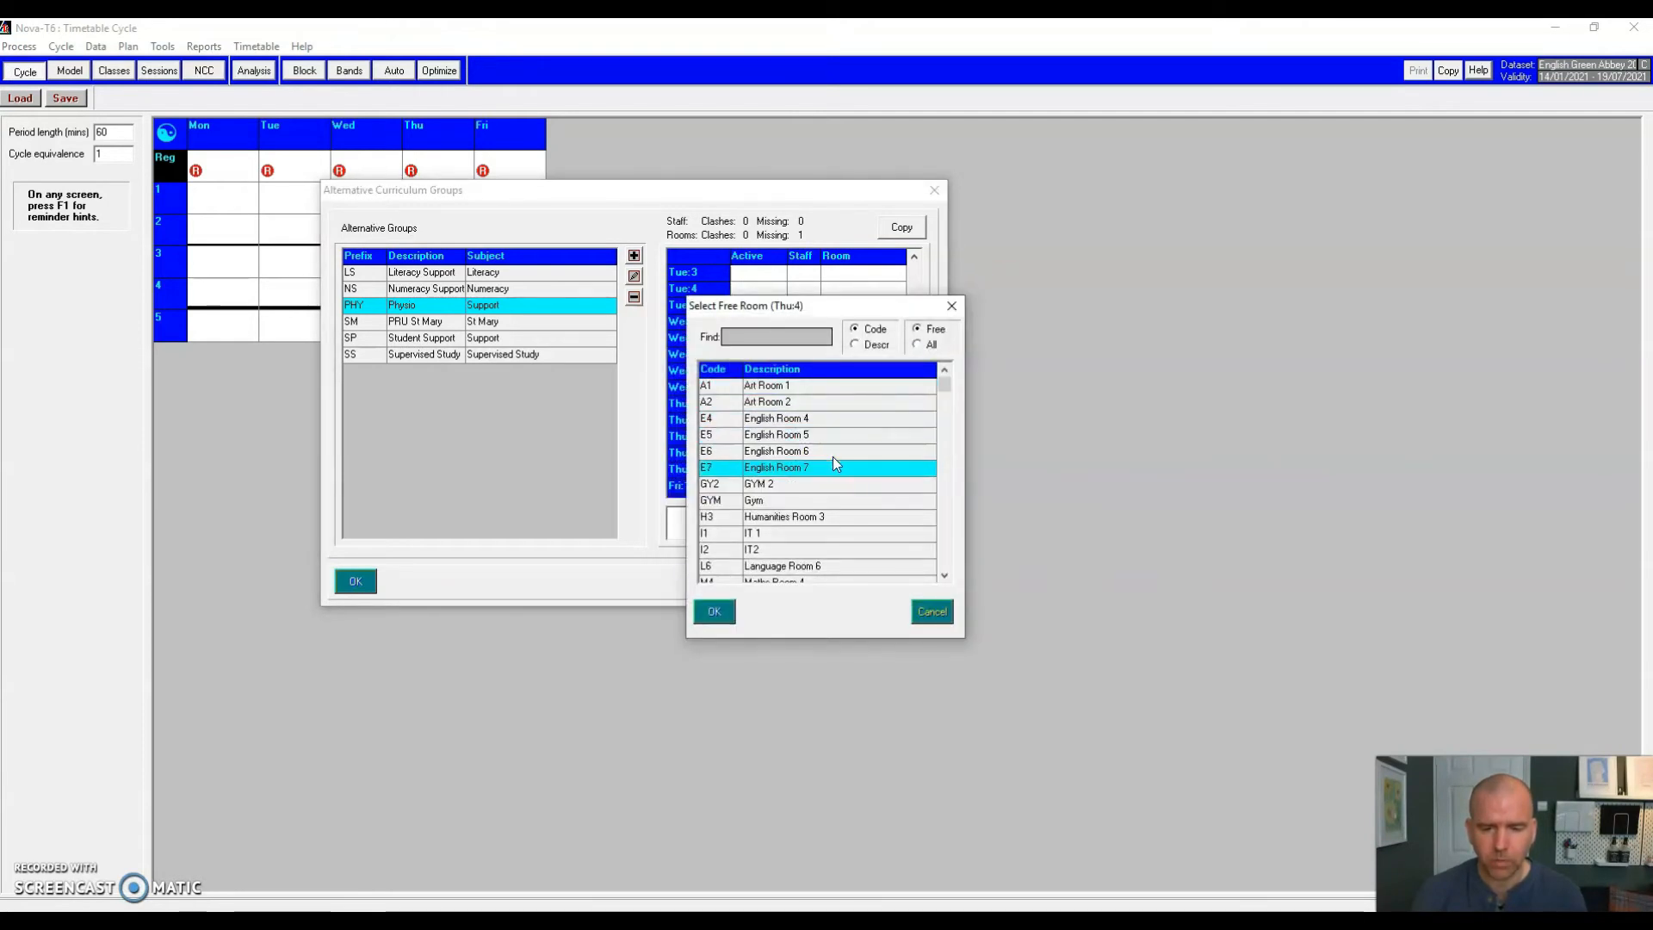
key(Down)
key(Down)
key(Down)
key(Down)
key(Down)
key(Down)
key(Down)
key(Down)
key(Down)
key(Down)
key(Down)
key(Down)
key(Down)
key(Down)
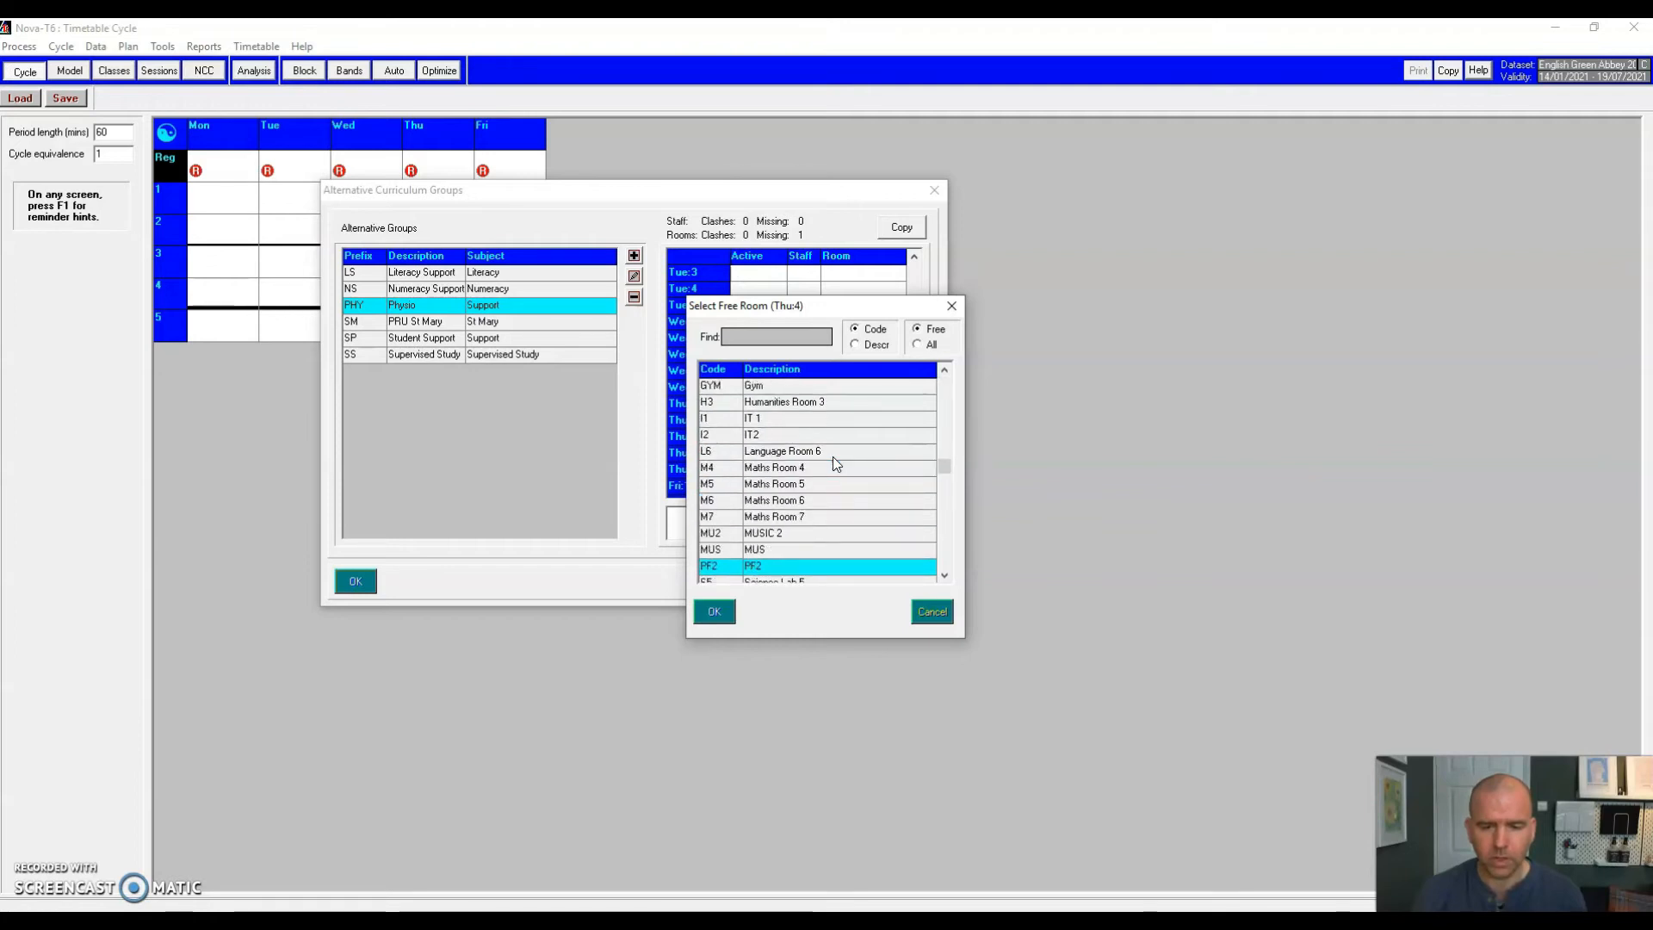
key(Down)
key(Down)
key(Down)
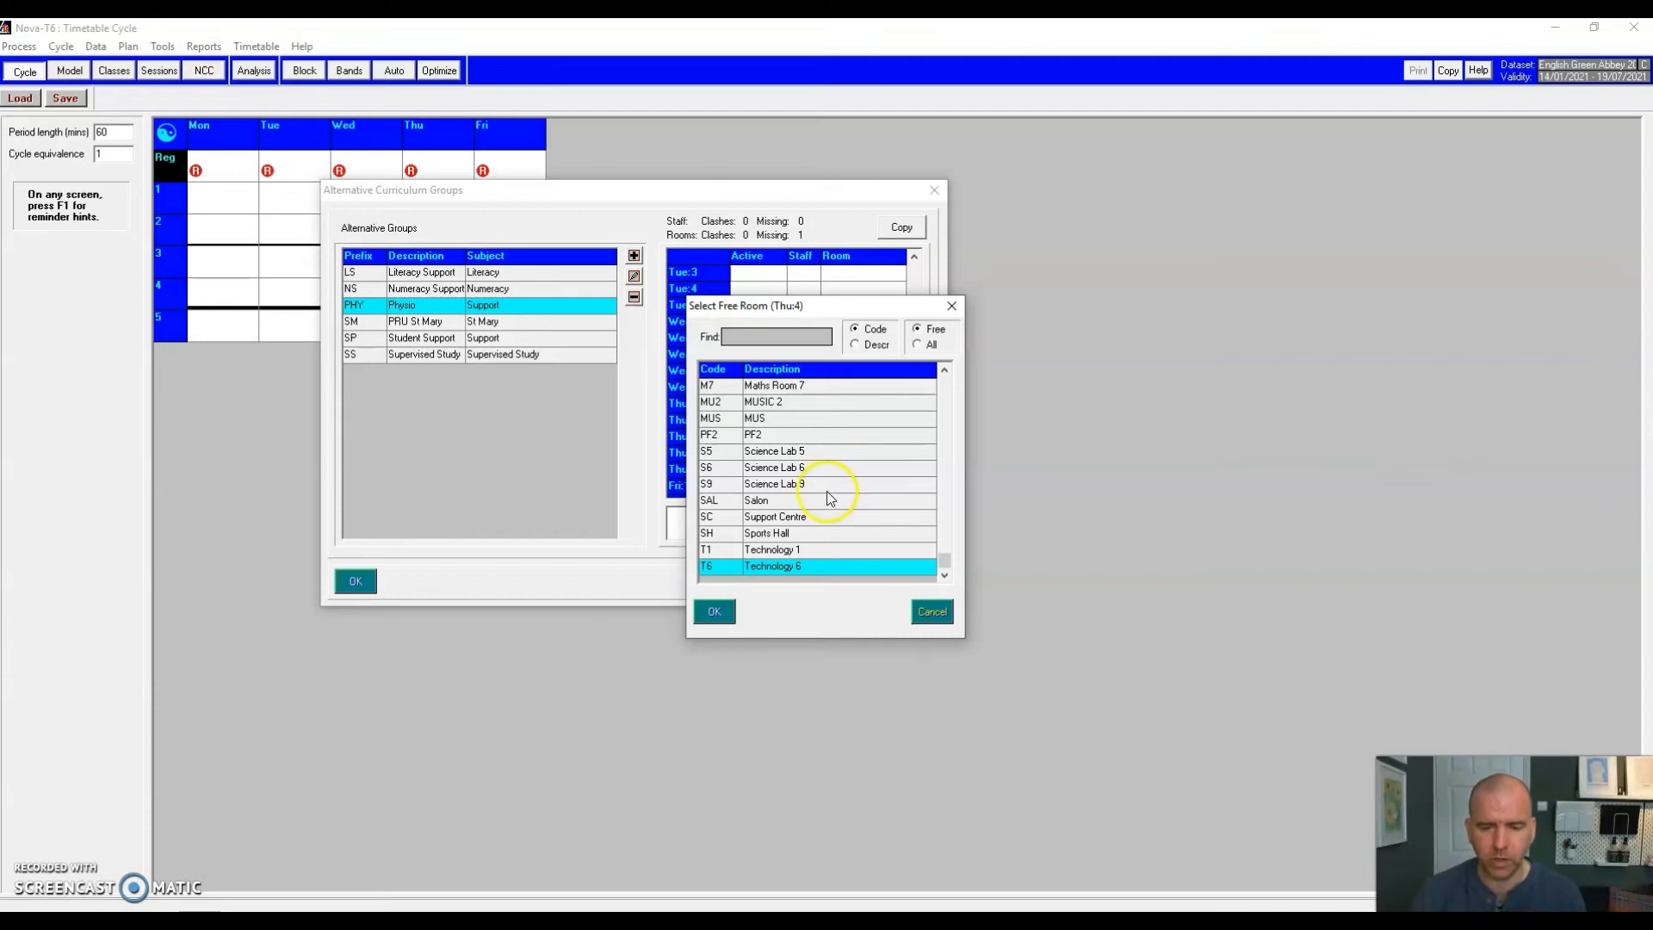
double_click(775, 518)
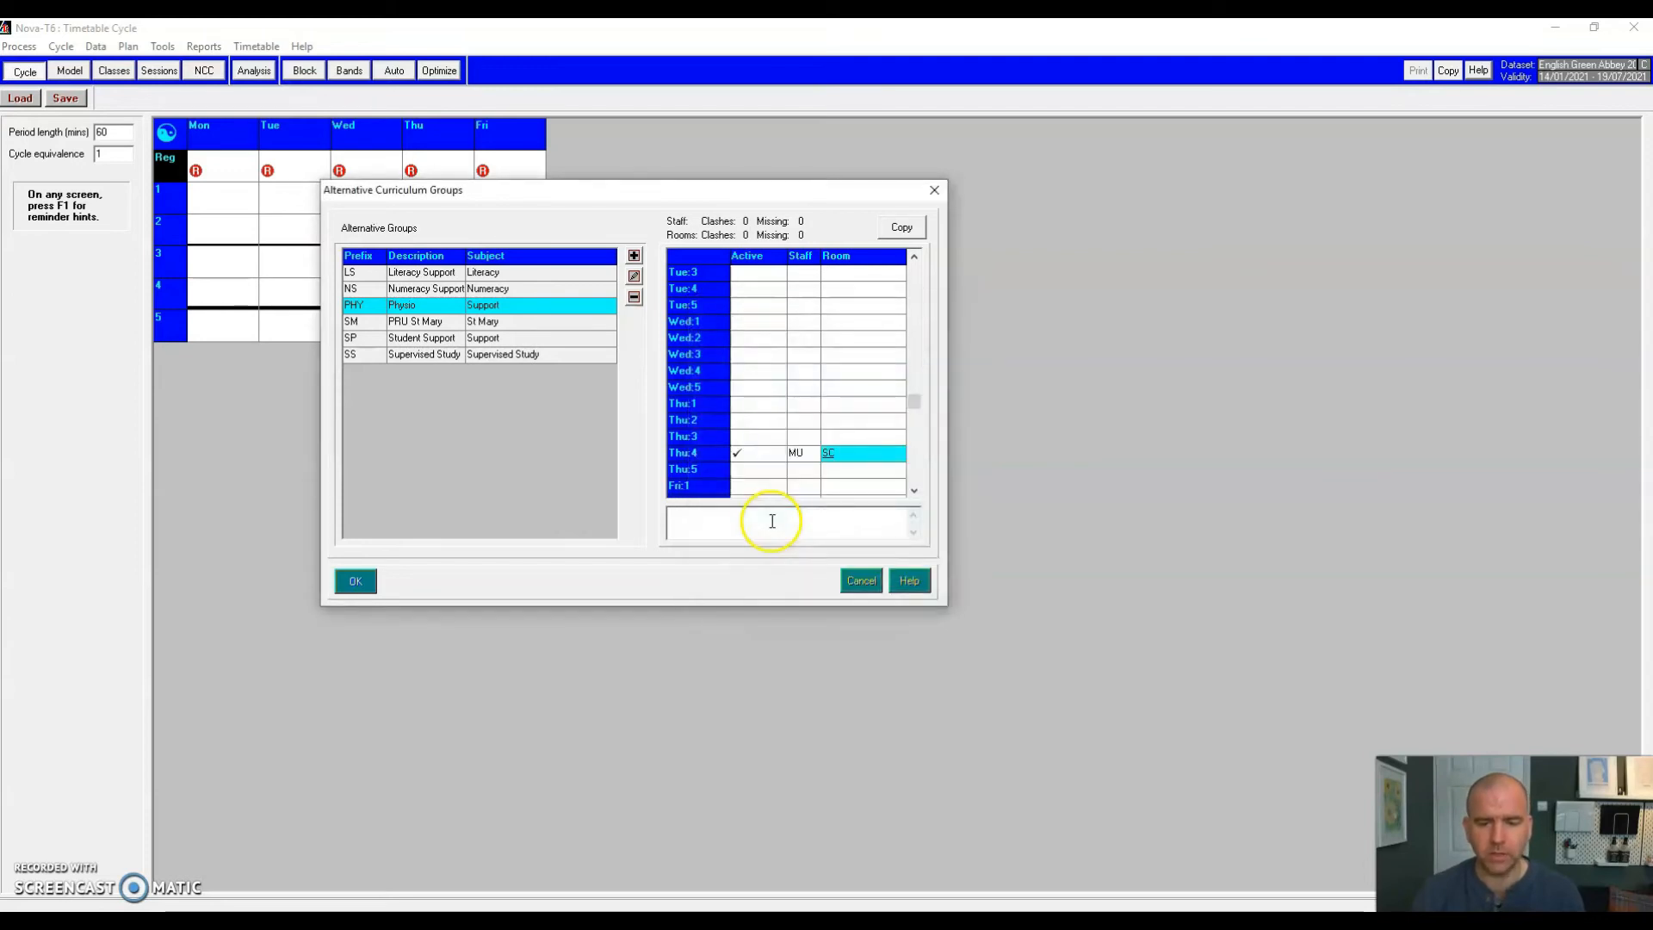
Step: Accept the Alternative Curriculum Groups changes with OK, returning to the SIMS .net timetable
click(360, 581)
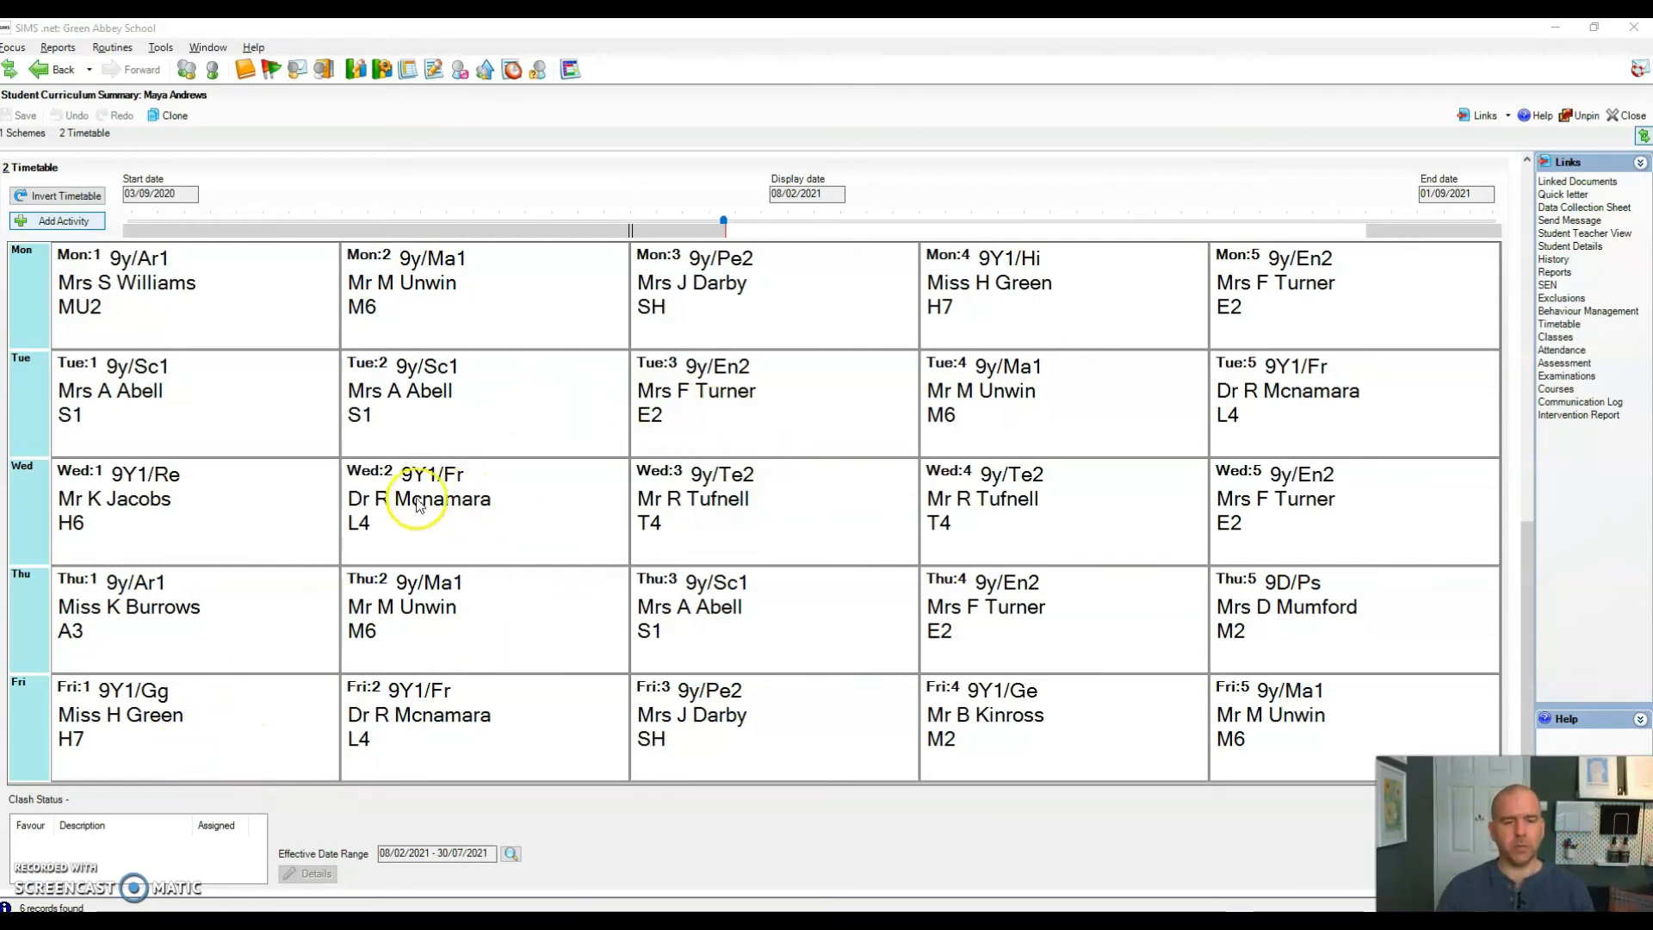
Step: Add the PHY/Thu:4 Physio activity to the student's Thursday period 4 and view its clash status
click(66, 226)
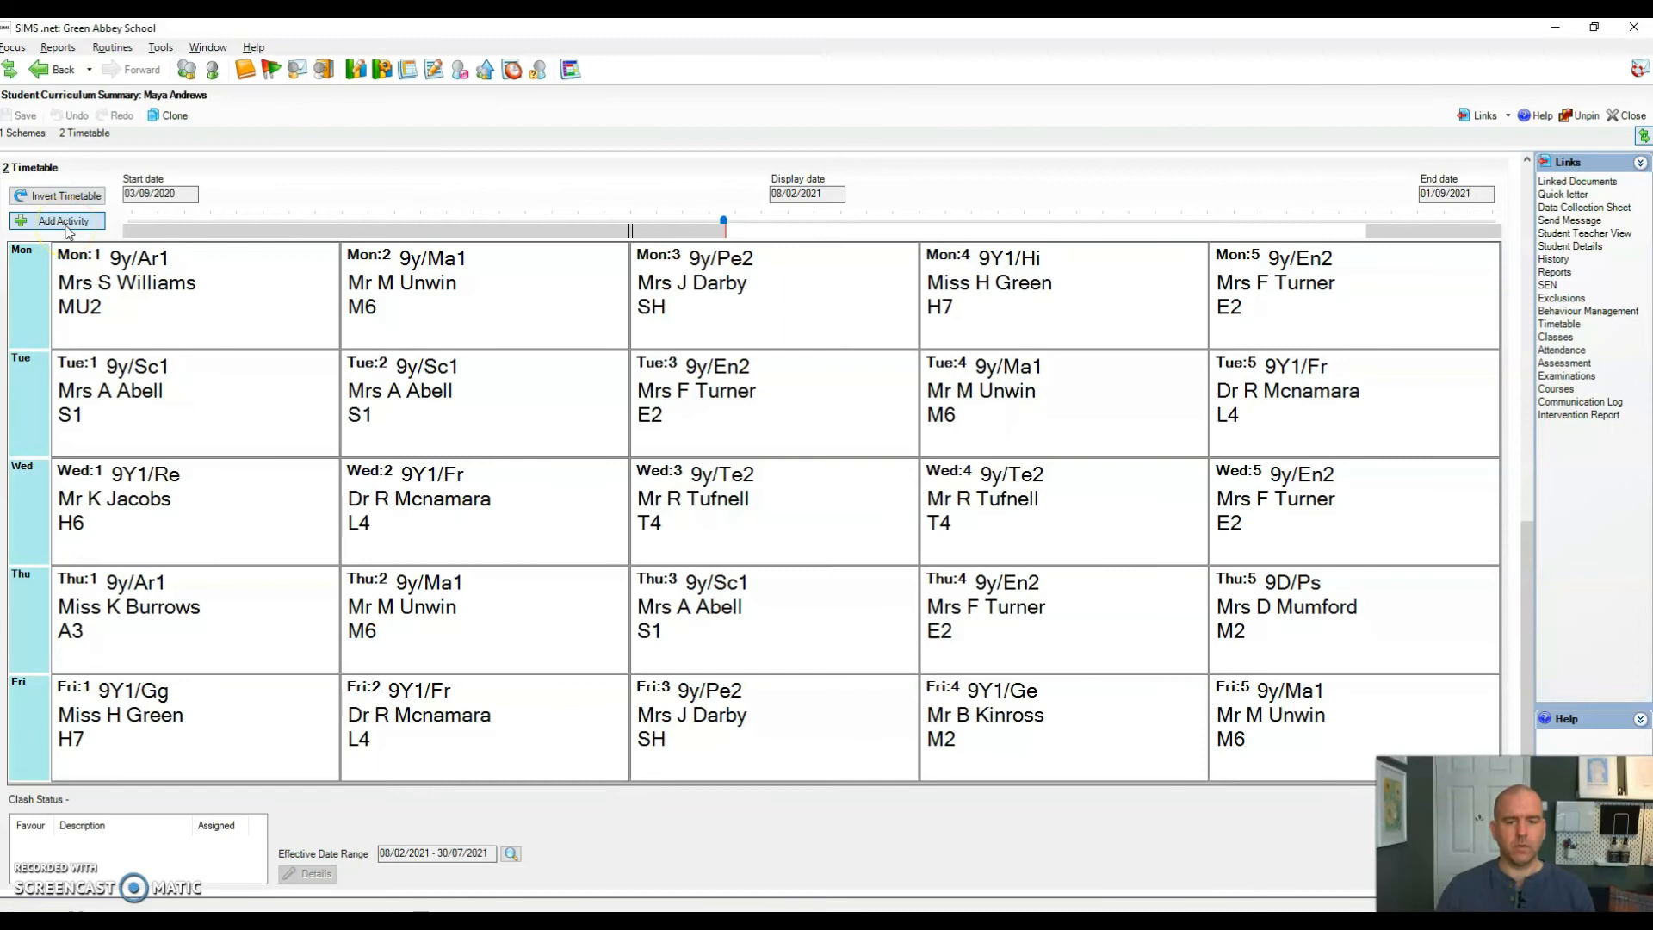
click(442, 210)
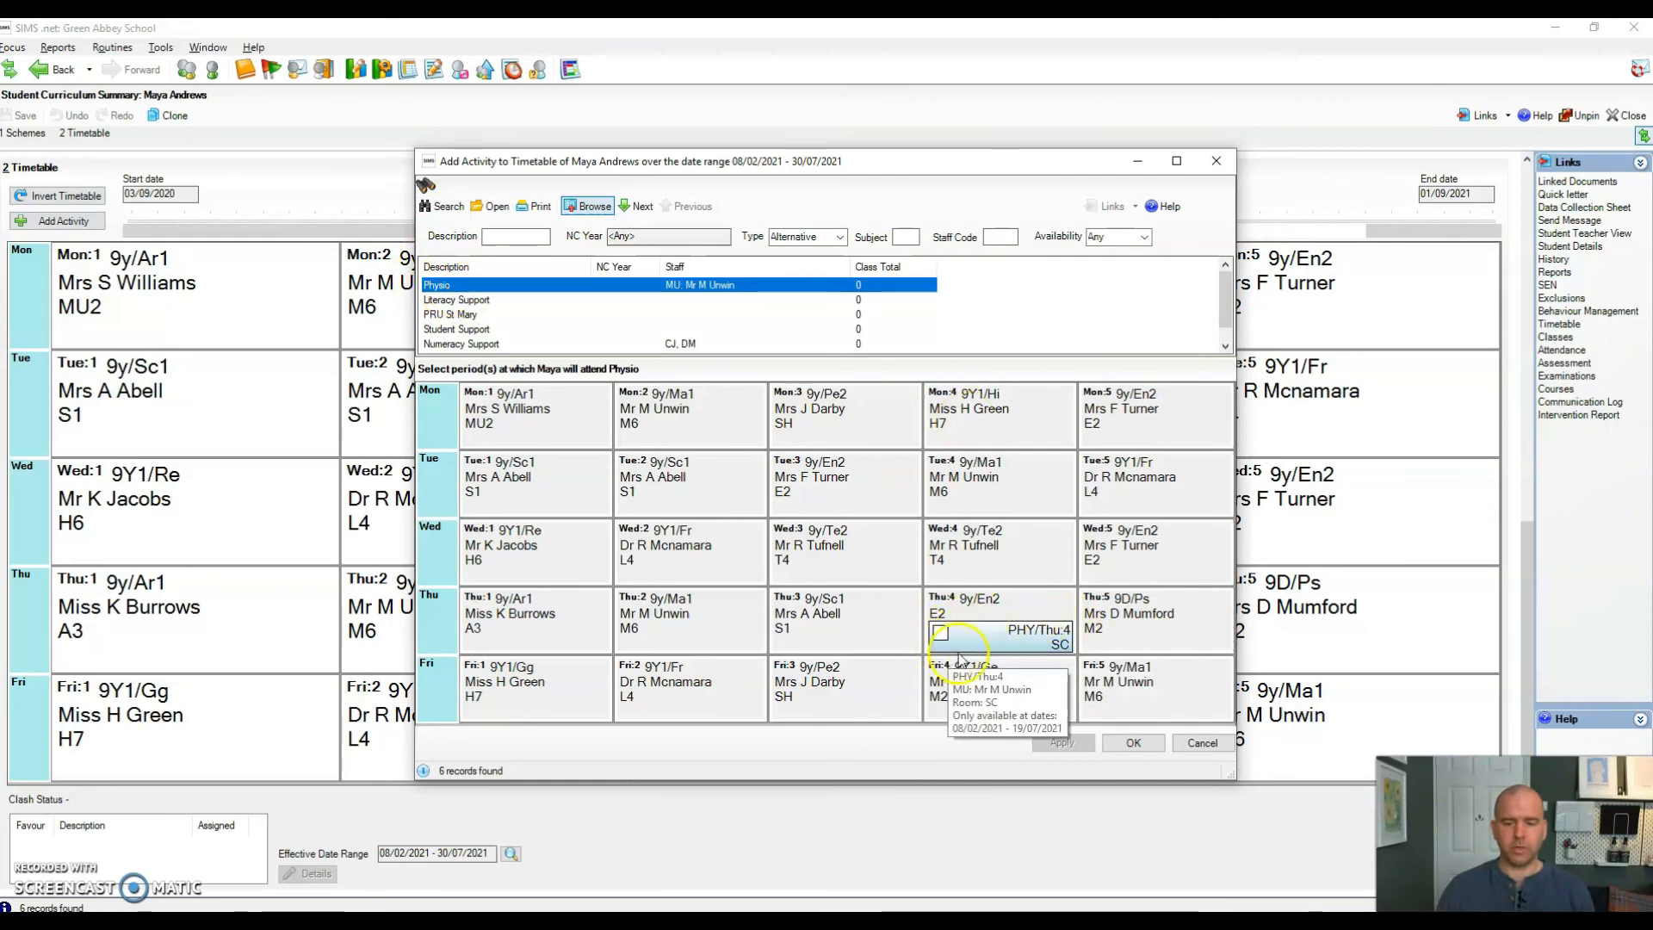
click(941, 634)
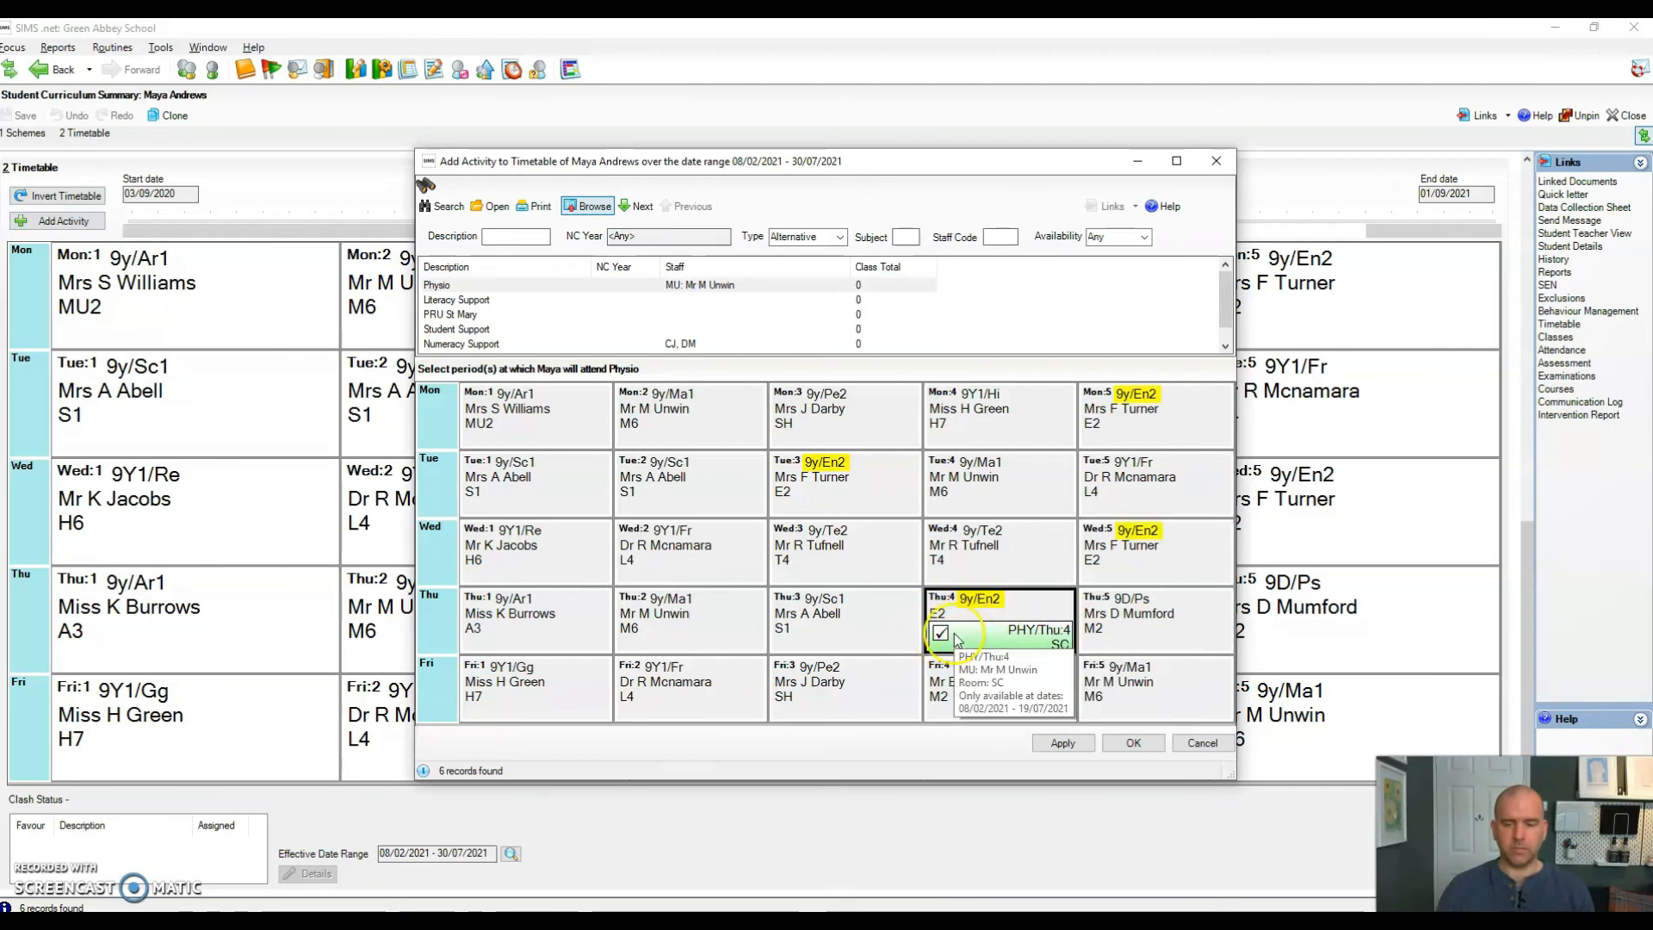
click(1081, 746)
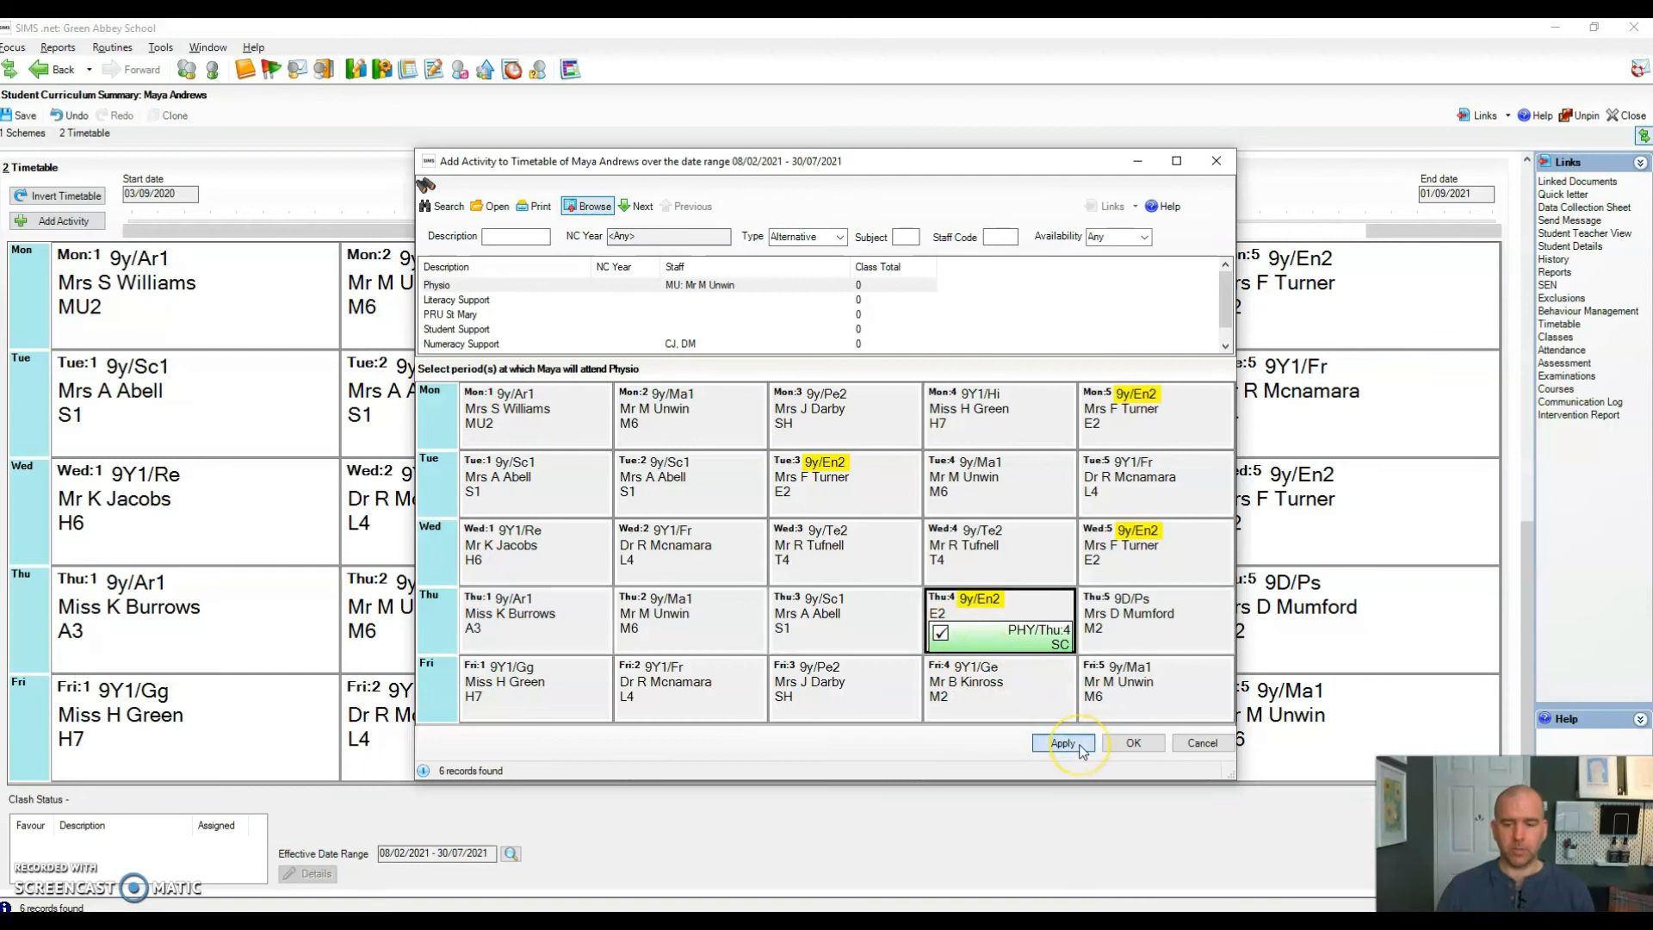
click(1133, 742)
mouse_move(1145, 585)
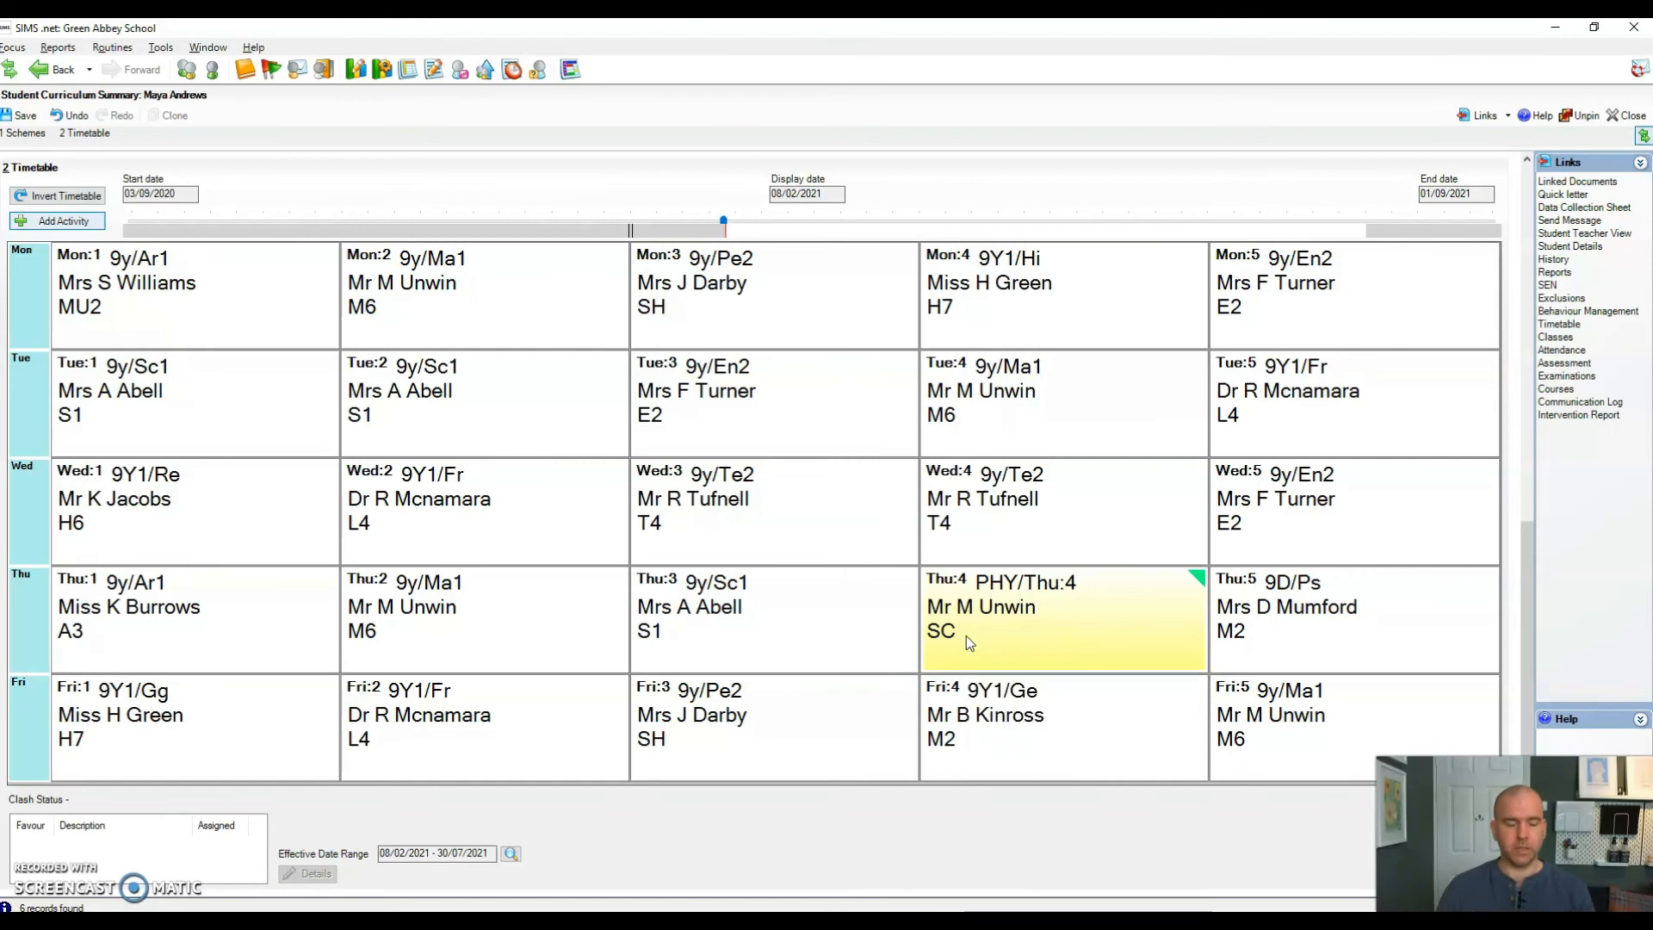
click(1089, 633)
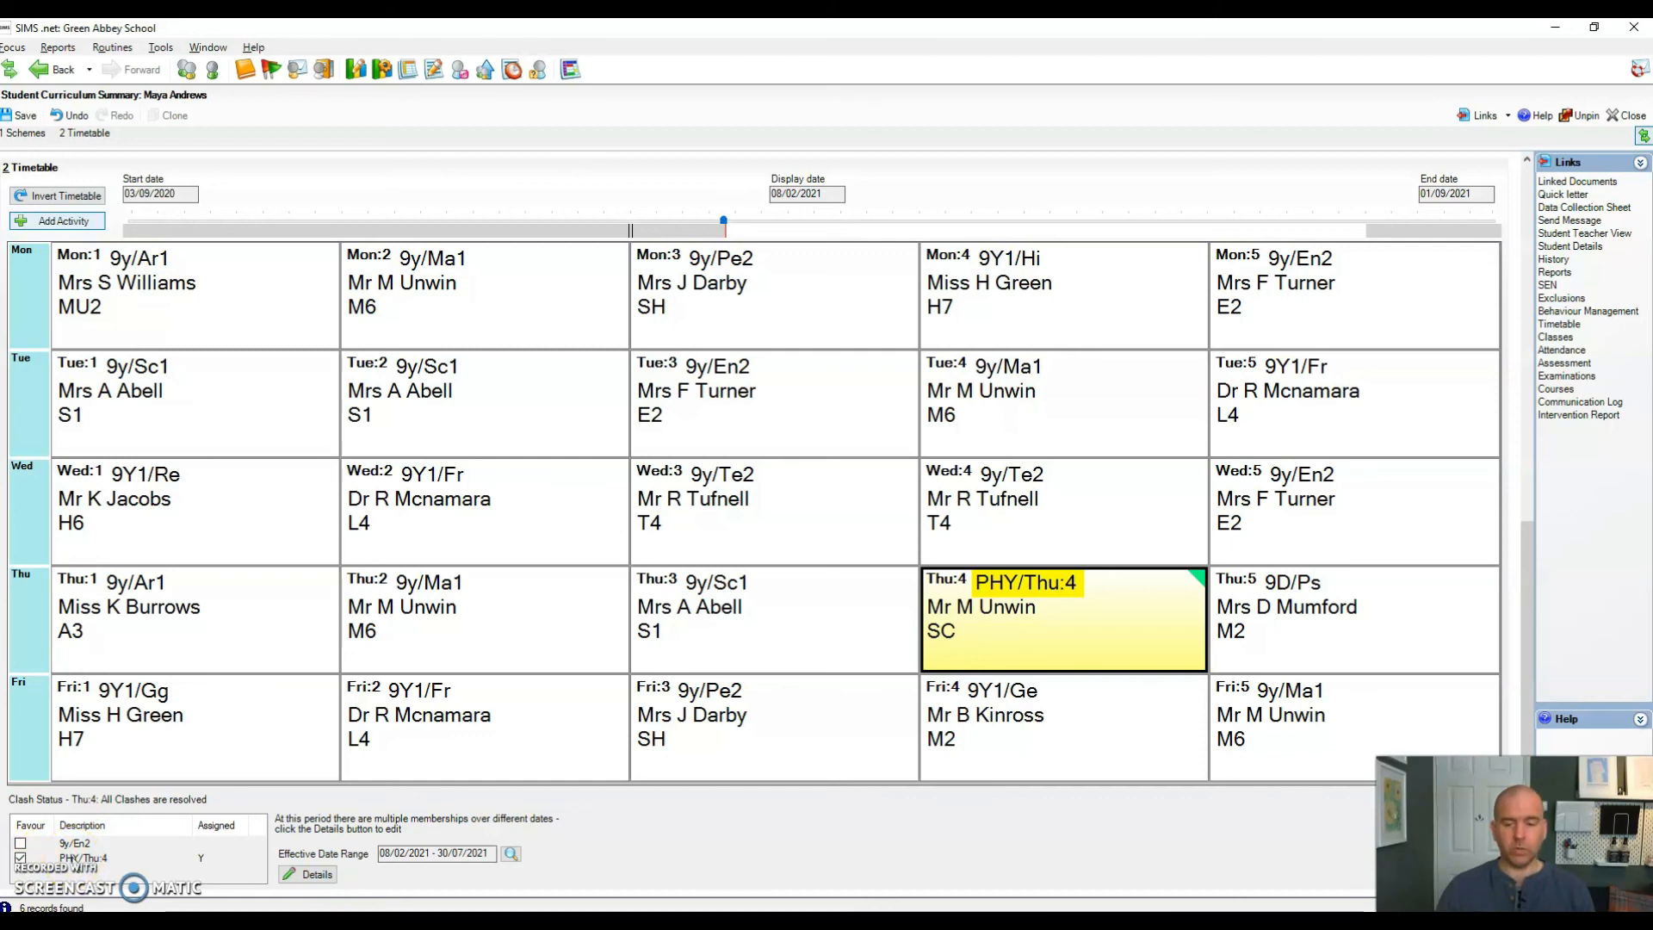
Step: Review the Thu:4 favour list: PHY/Thu:4 favoured and assigned, 9y/En2 not favoured
click(21, 844)
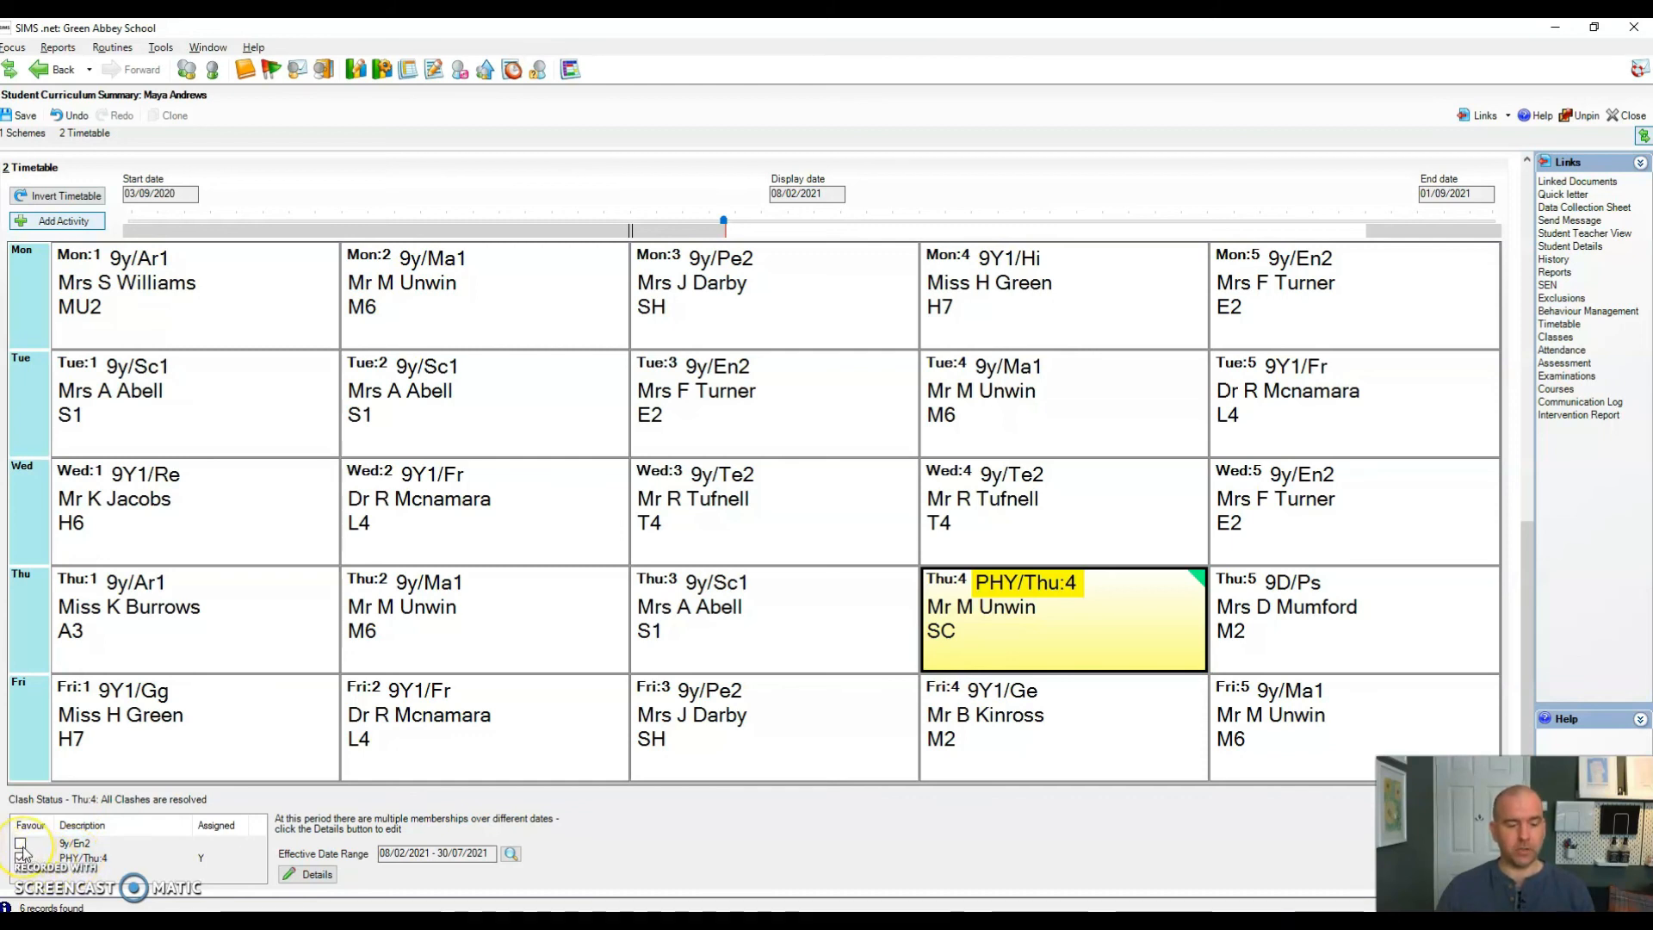
click(87, 853)
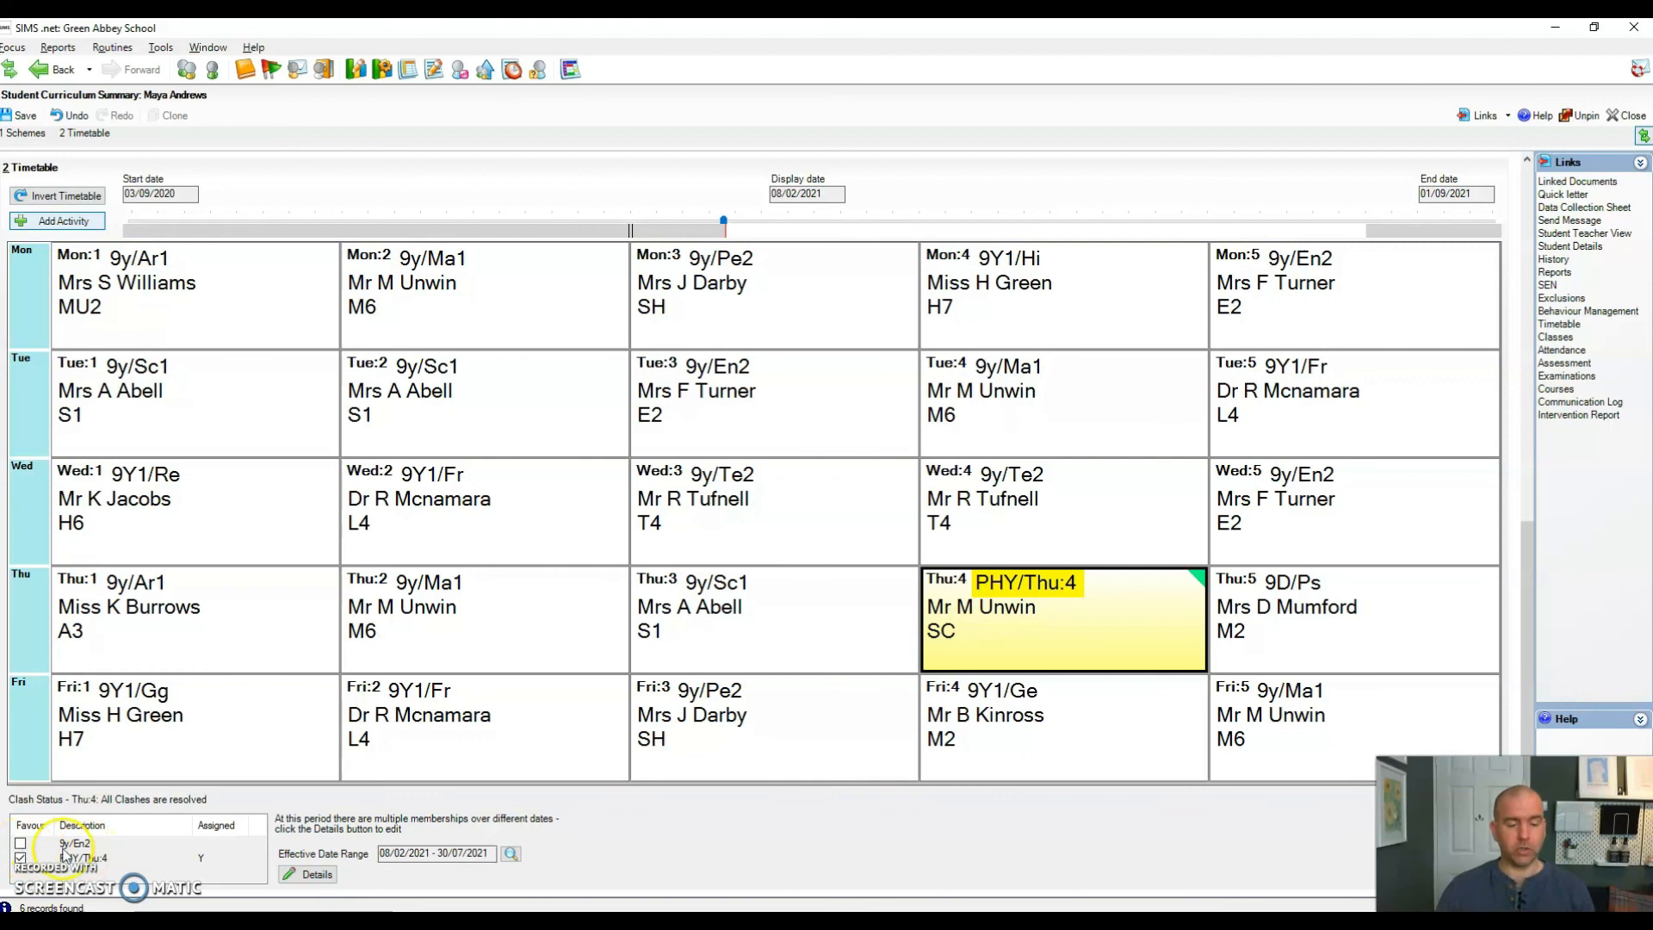